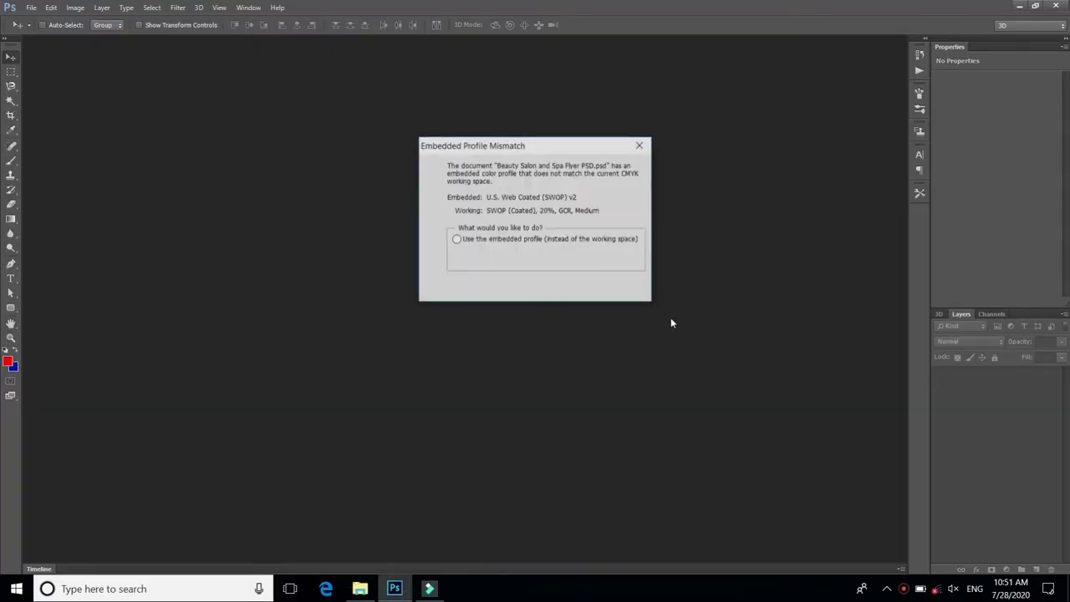
Finish opening Beauty Salon and Spa Flyer PSD.psd, accepting the colour profile choice and the missing fonts
{"action": "left_click", "coordinate": [571, 288]}
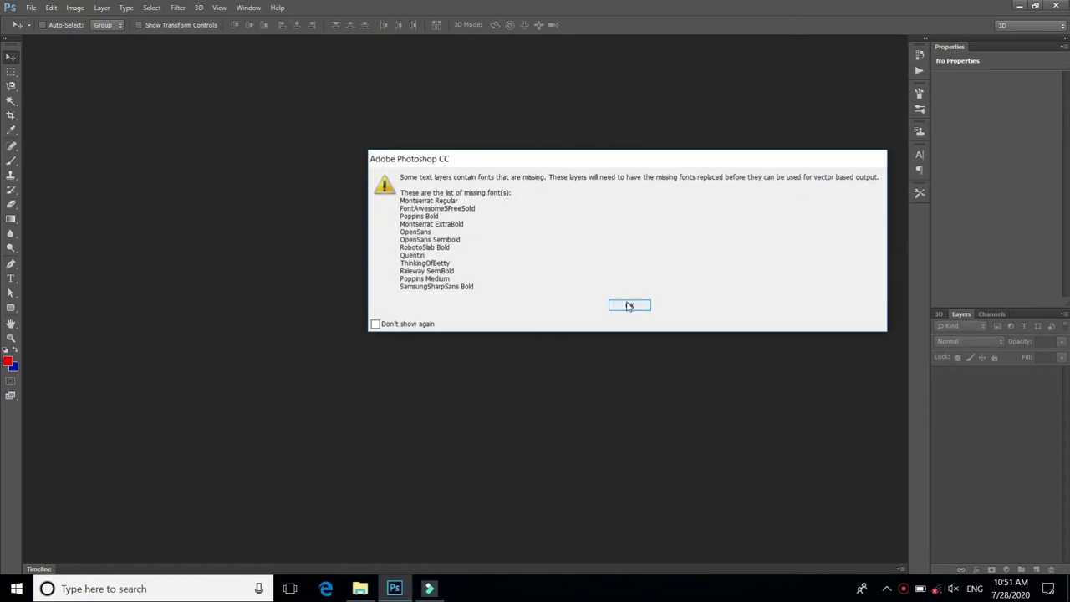
{"action": "left_click", "coordinate": [630, 304]}
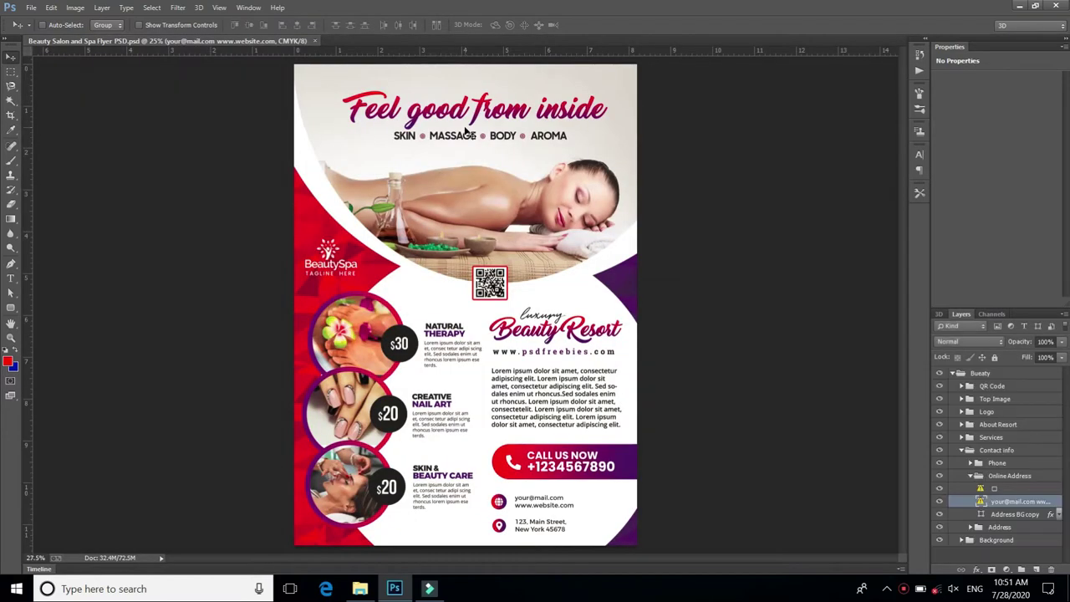
Select the Logo group and move the BeautySpa logo slightly up and to the right on the flyer
{"action": "scroll", "coordinate": [516, 178], "scroll_direction": "up", "scroll_amount": 3}
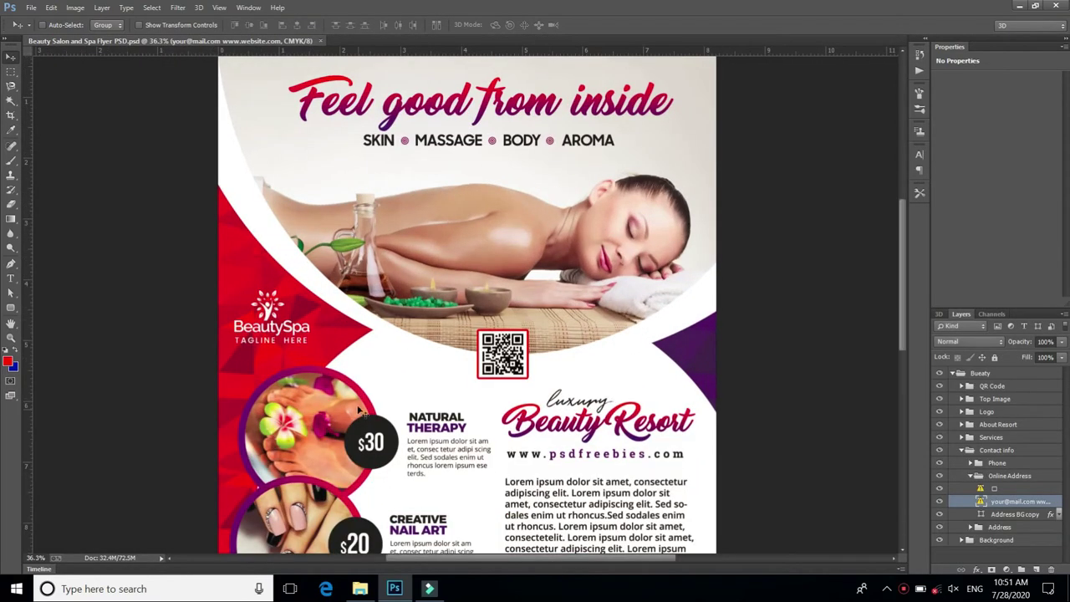
{"action": "scroll", "coordinate": [532, 268], "scroll_direction": "up", "scroll_amount": 1}
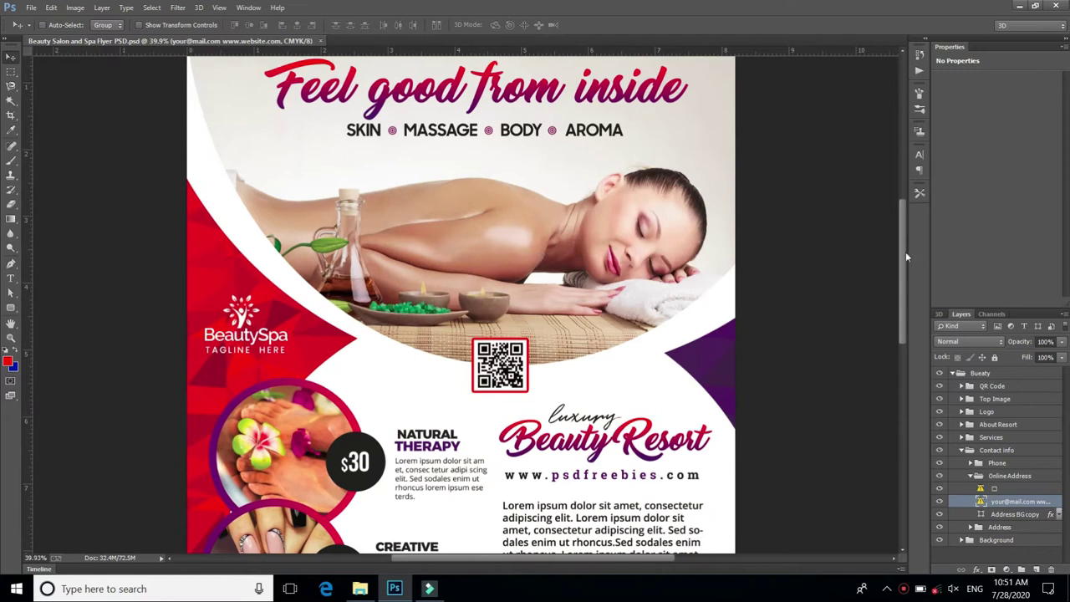
{"action": "left_click_drag", "start_coordinate": [904, 256], "coordinate": [909, 295]}
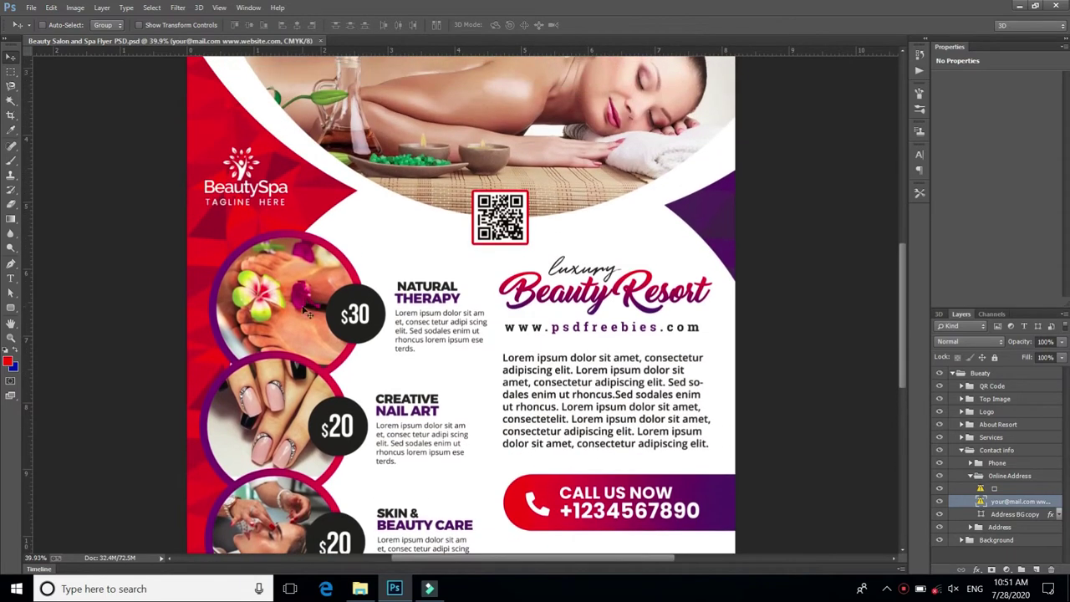
{"action": "right_click", "coordinate": [291, 294]}
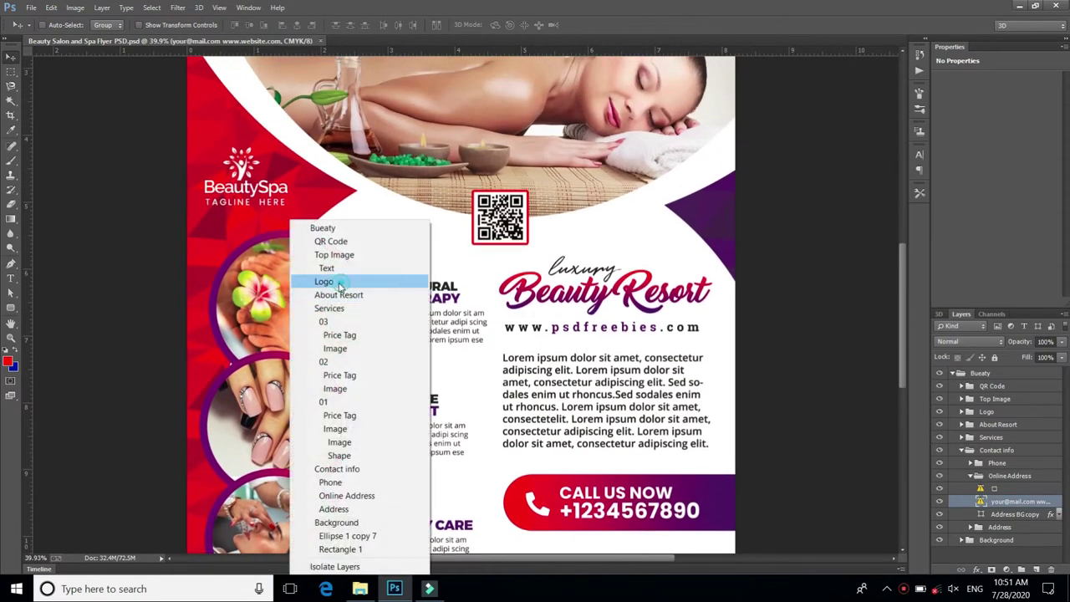
{"action": "left_click", "coordinate": [339, 281]}
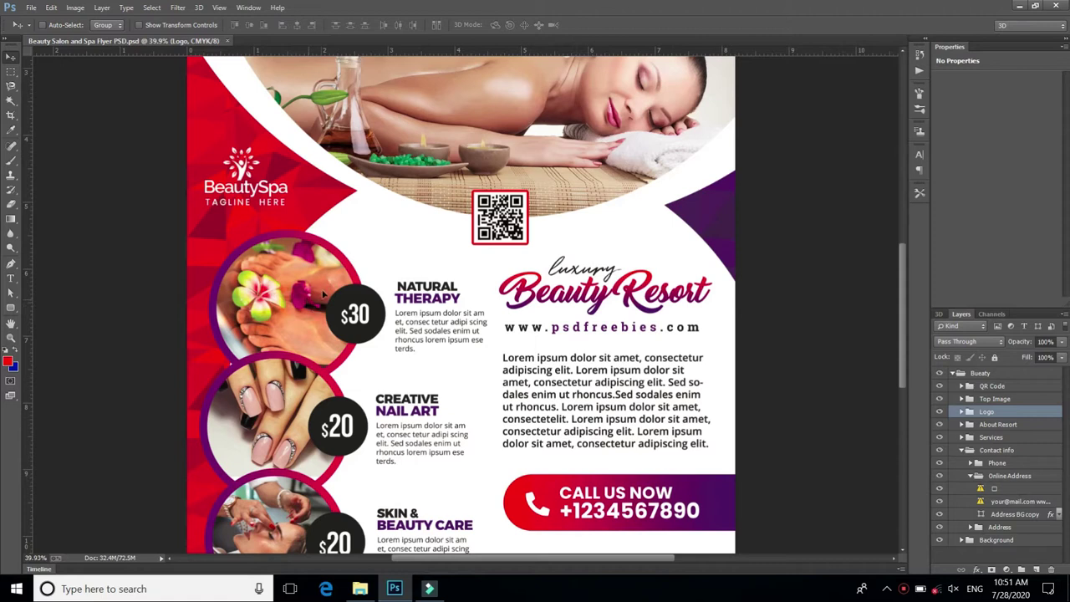
{"action": "left_click_drag", "start_coordinate": [323, 293], "coordinate": [317, 300]}
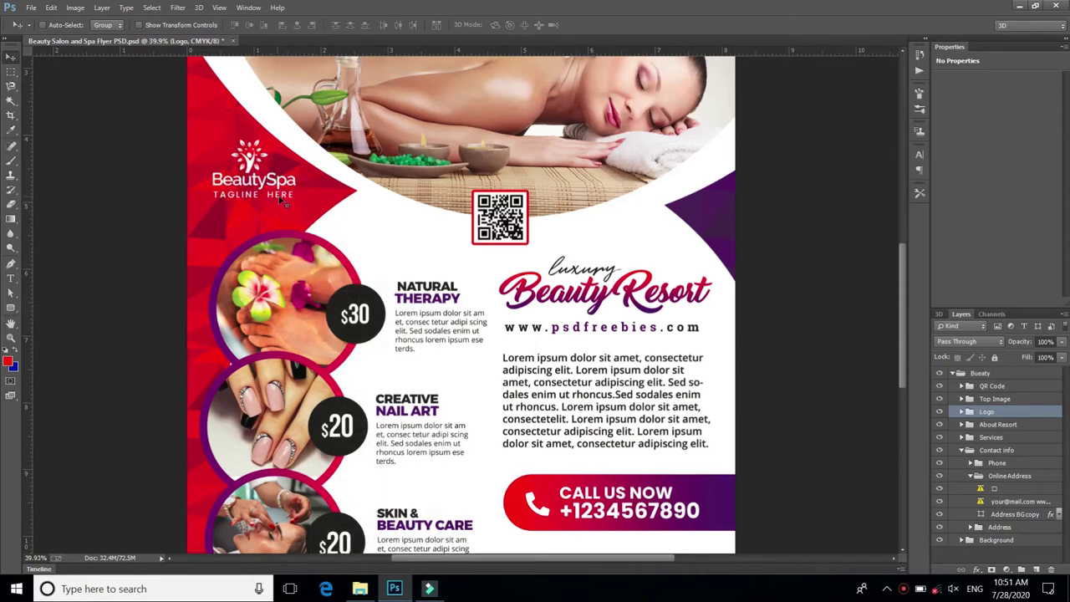
Select the 02 service group and shift the Creative Nail Art block slightly to the right
{"action": "right_click", "coordinate": [322, 322]}
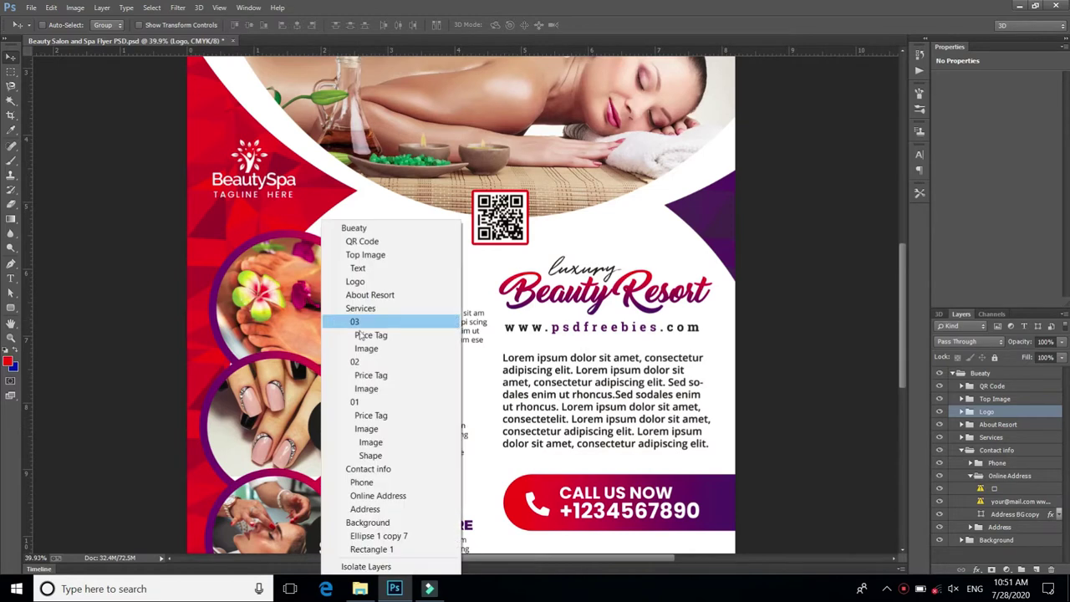
{"action": "left_click", "coordinate": [366, 363]}
{"action": "left_click", "coordinate": [288, 314]}
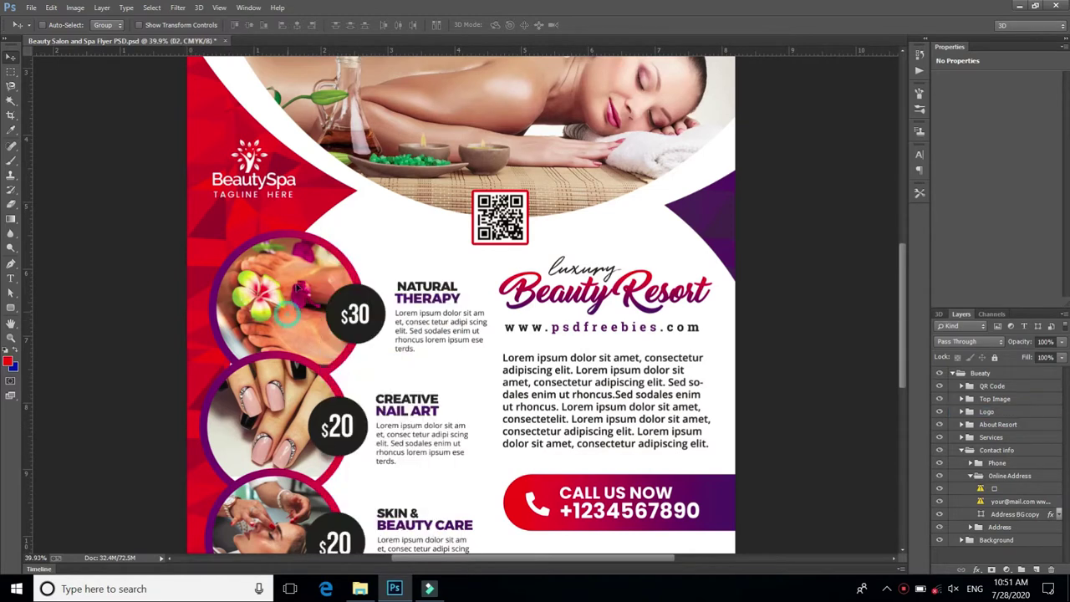
{"action": "left_click_drag", "start_coordinate": [288, 351], "coordinate": [298, 309]}
Select the top-level Bueaty group and move the whole flyer design slightly down and to the left
{"action": "right_click", "coordinate": [544, 150]}
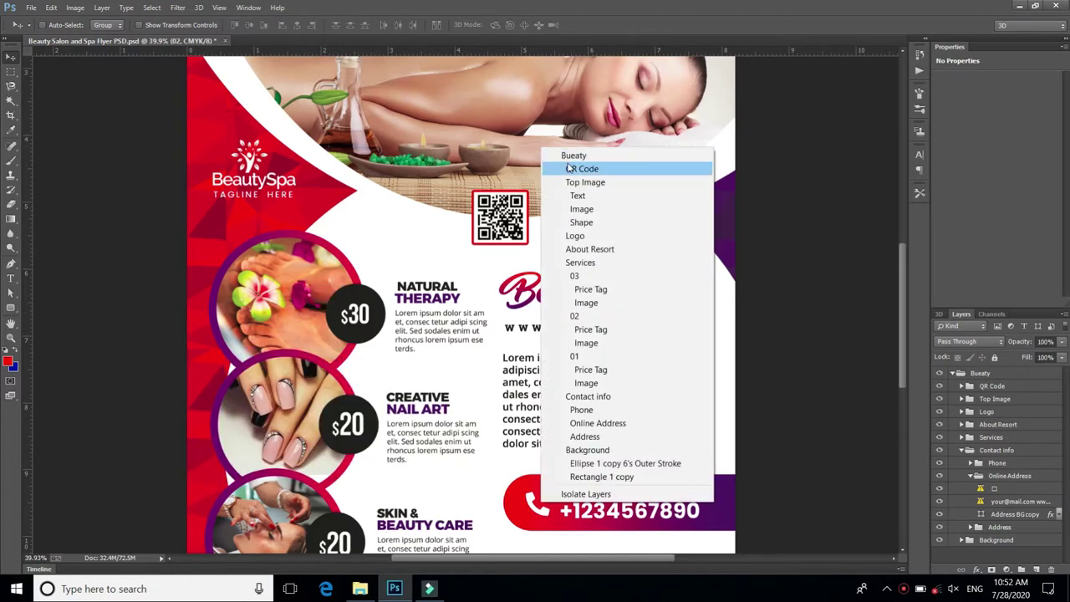
{"action": "left_click", "coordinate": [570, 159]}
{"action": "left_click_drag", "start_coordinate": [543, 165], "coordinate": [535, 180]}
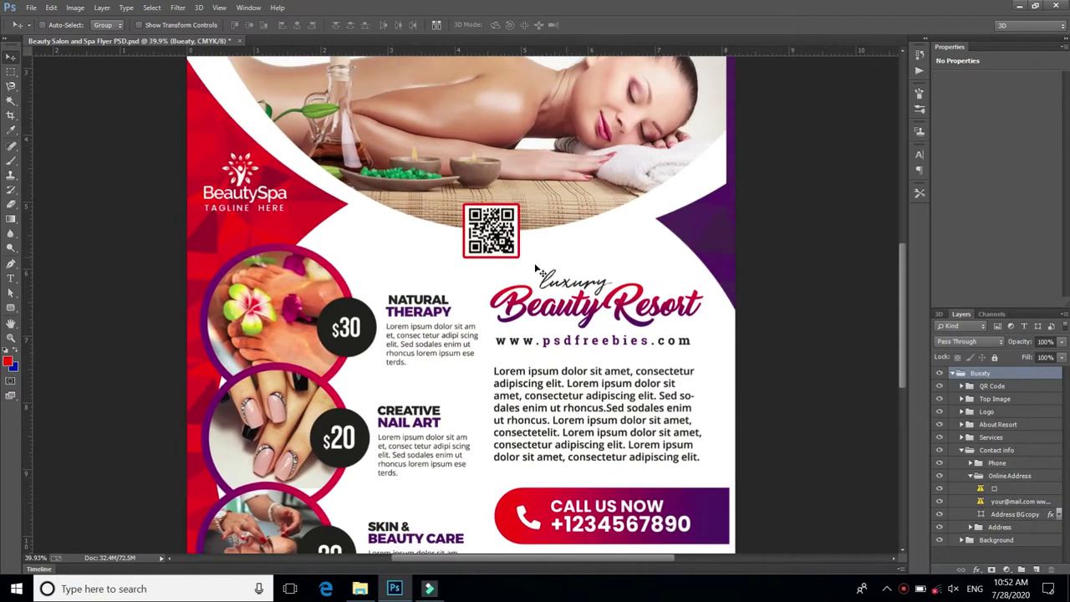
Move the Beauty Resort title slightly left and down, and try shifting the Natural Therapy heading up and to the right
{"action": "right_click", "coordinate": [552, 315]}
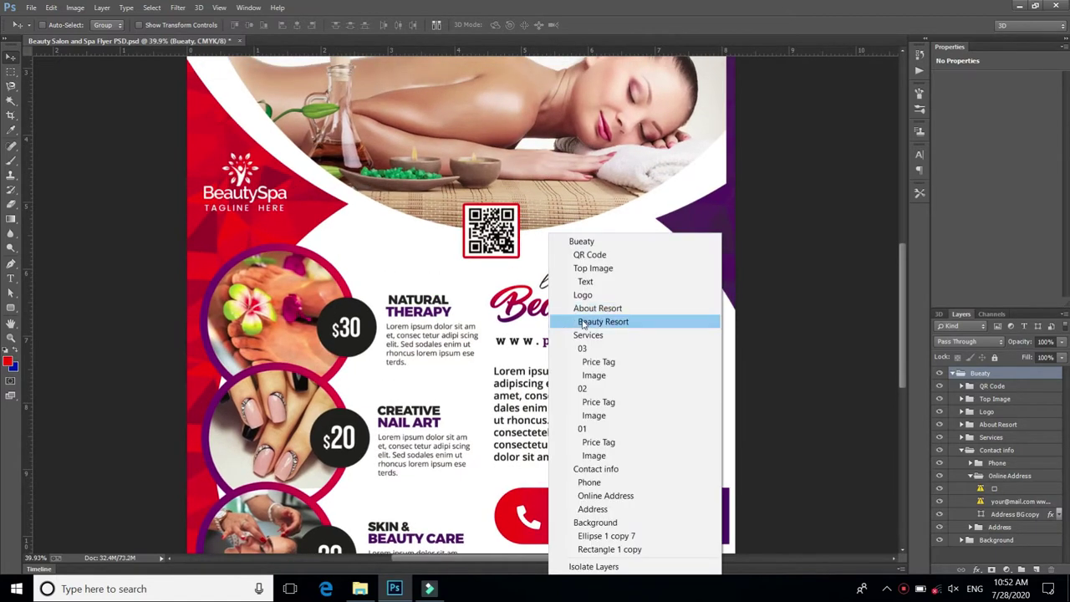
{"action": "left_click", "coordinate": [585, 322]}
{"action": "mouse_move", "coordinate": [585, 322]}
{"action": "left_mouse_down"}
{"action": "mouse_move", "coordinate": [600, 303]}
{"action": "mouse_move", "coordinate": [574, 326]}
{"action": "left_mouse_up"}
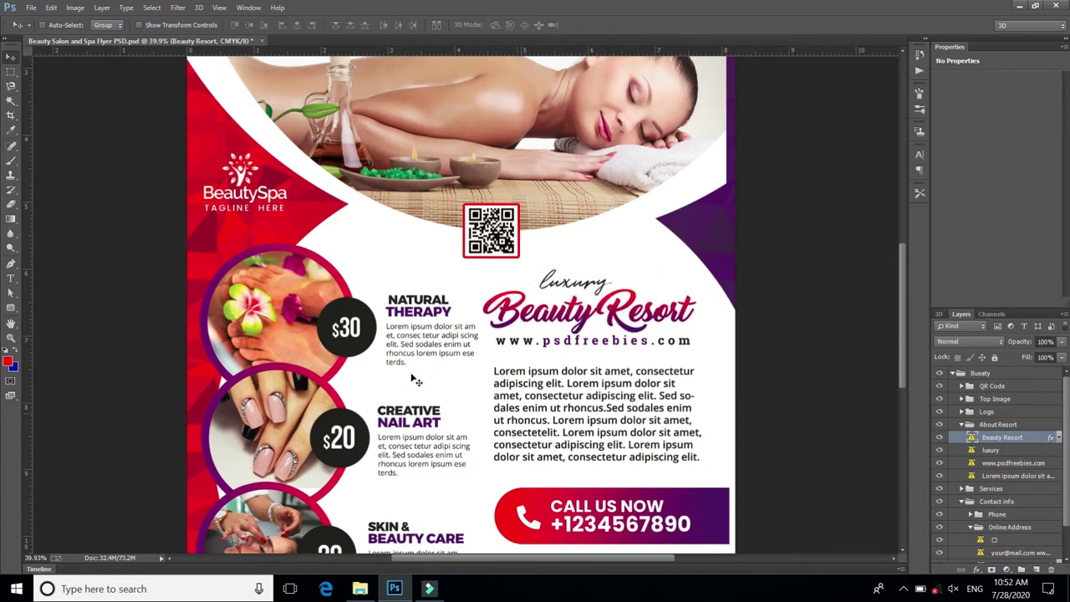
{"action": "right_click", "coordinate": [421, 316]}
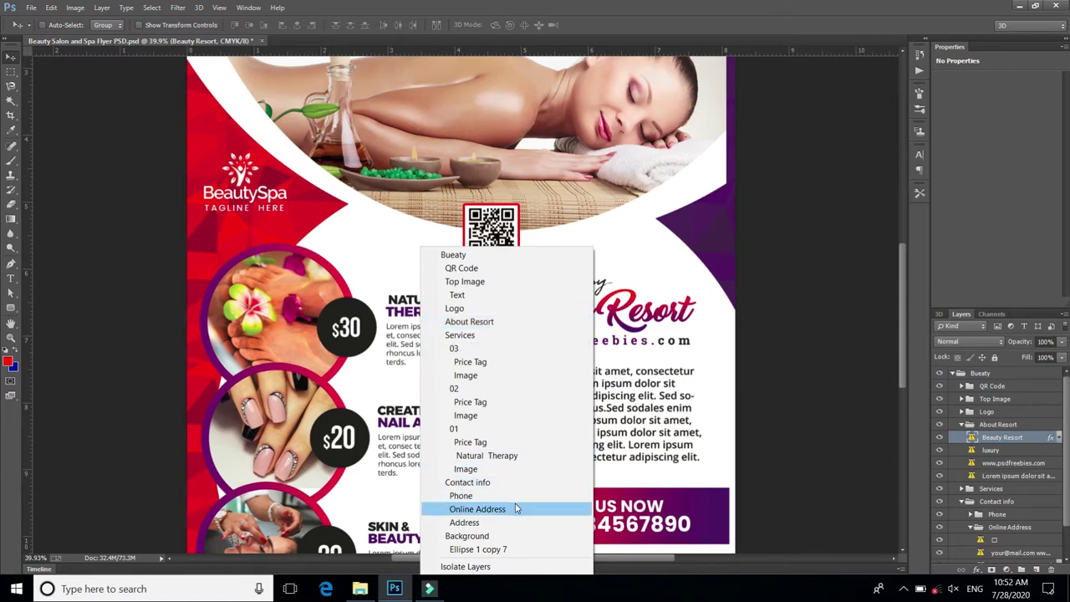
{"action": "left_click", "coordinate": [502, 456]}
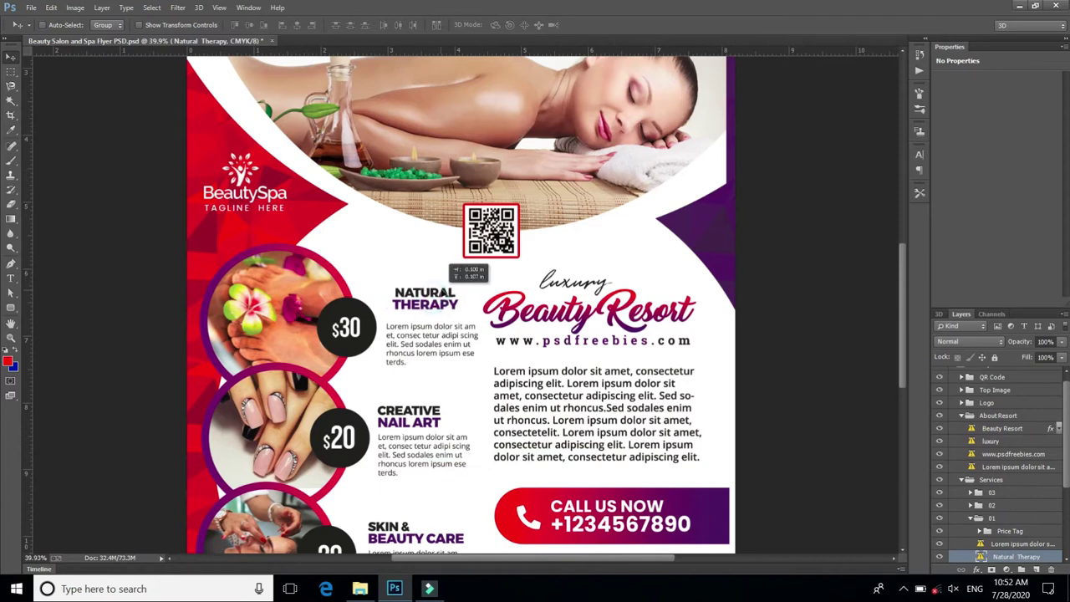
Close the flyer without saving and open Beauty Salon Roll Up Banner PSD.psd, discarding its embedded colour profile and accepting the missing fonts
{"action": "left_click", "coordinate": [272, 41]}
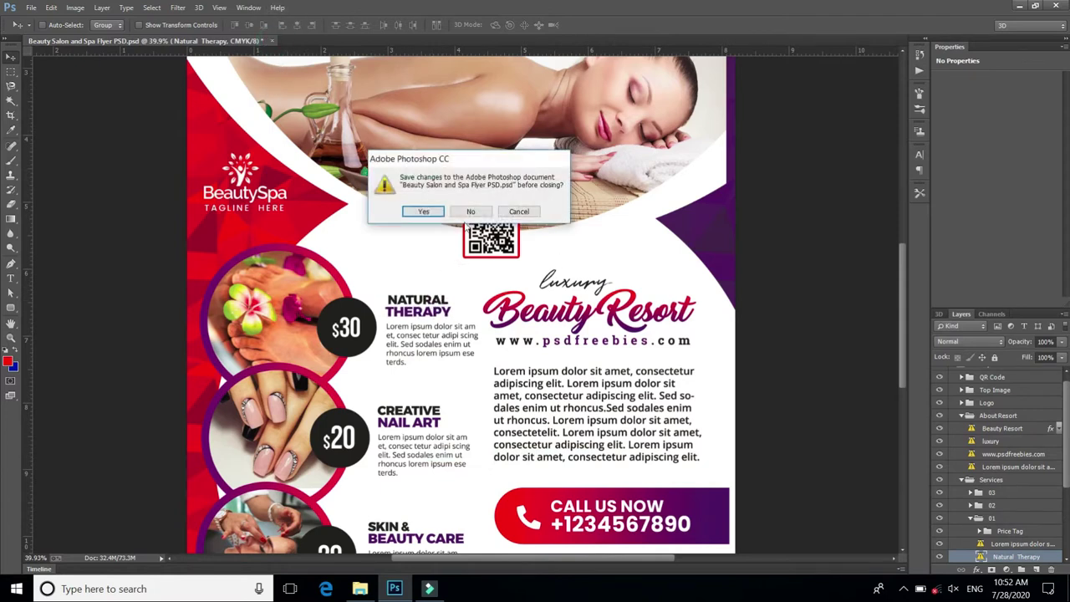
{"action": "left_click", "coordinate": [471, 211]}
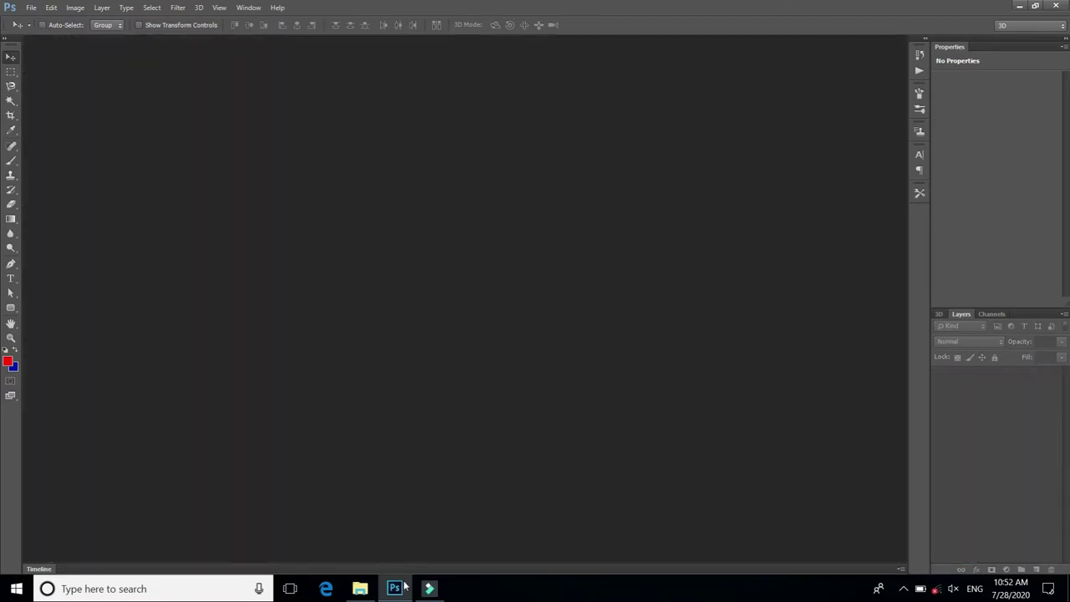
{"action": "left_click", "coordinate": [361, 587]}
{"action": "double_click", "coordinate": [247, 166]}
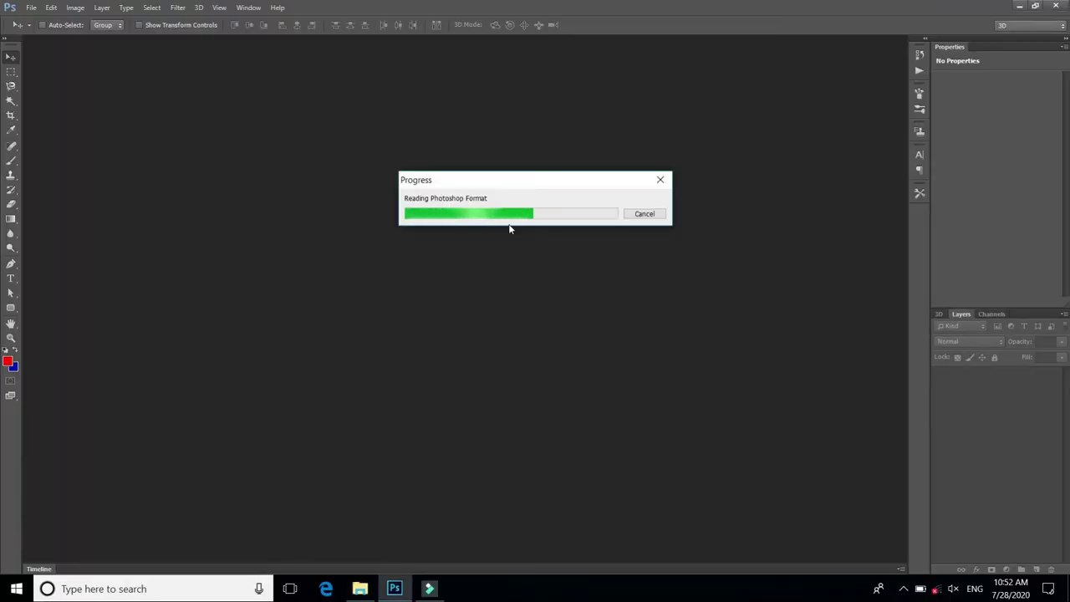
{"action": "left_click", "coordinate": [564, 286]}
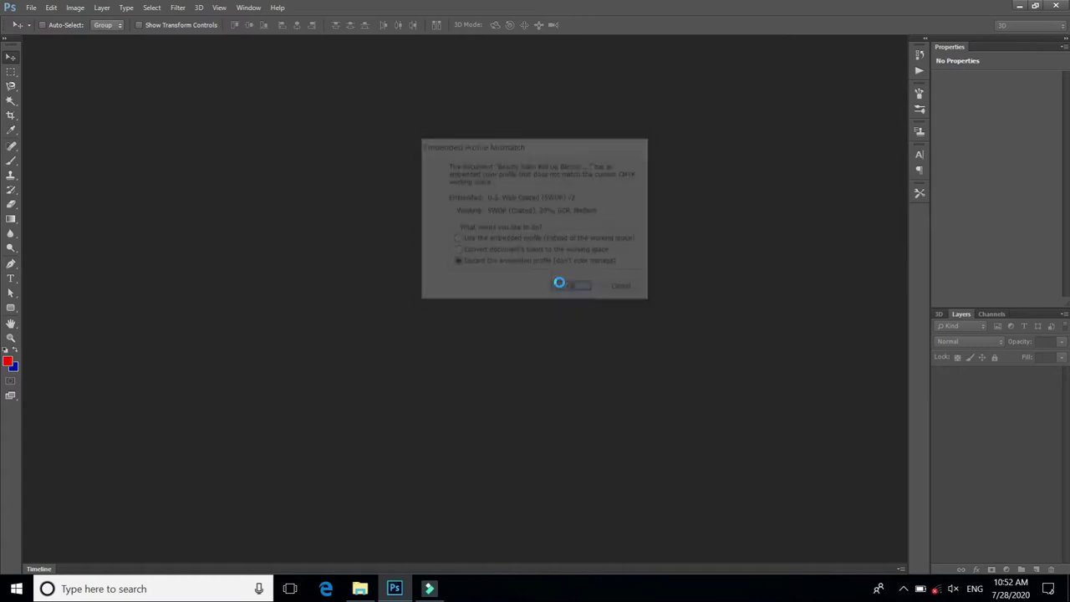
{"action": "left_click", "coordinate": [616, 281]}
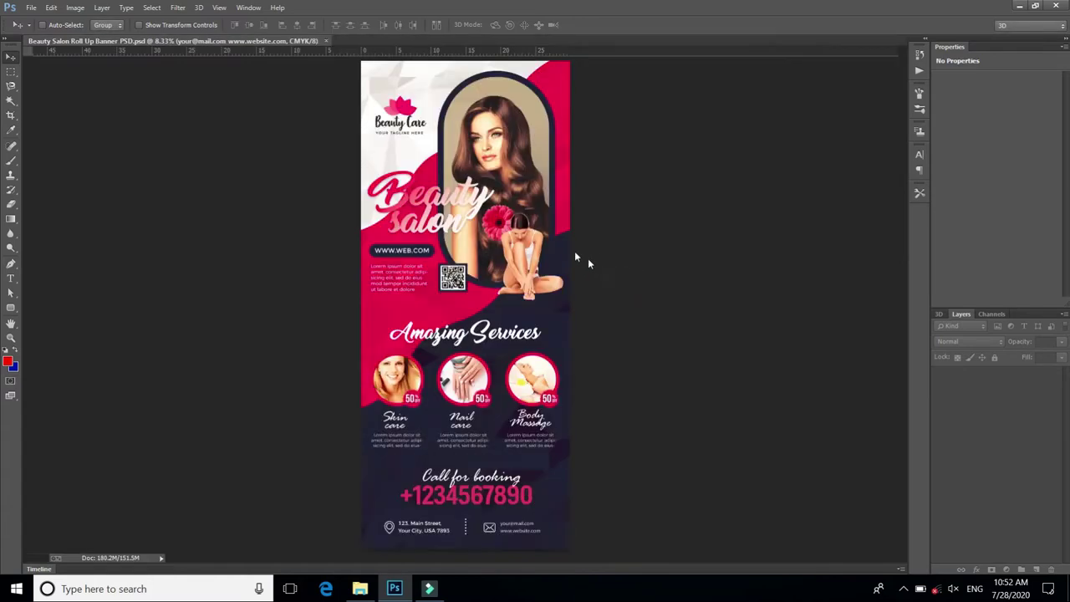
Try moving the whole Beauty group slightly down and to the left on the banner, and undo the move
{"action": "scroll", "coordinate": [466, 125], "scroll_direction": "up", "scroll_amount": 3}
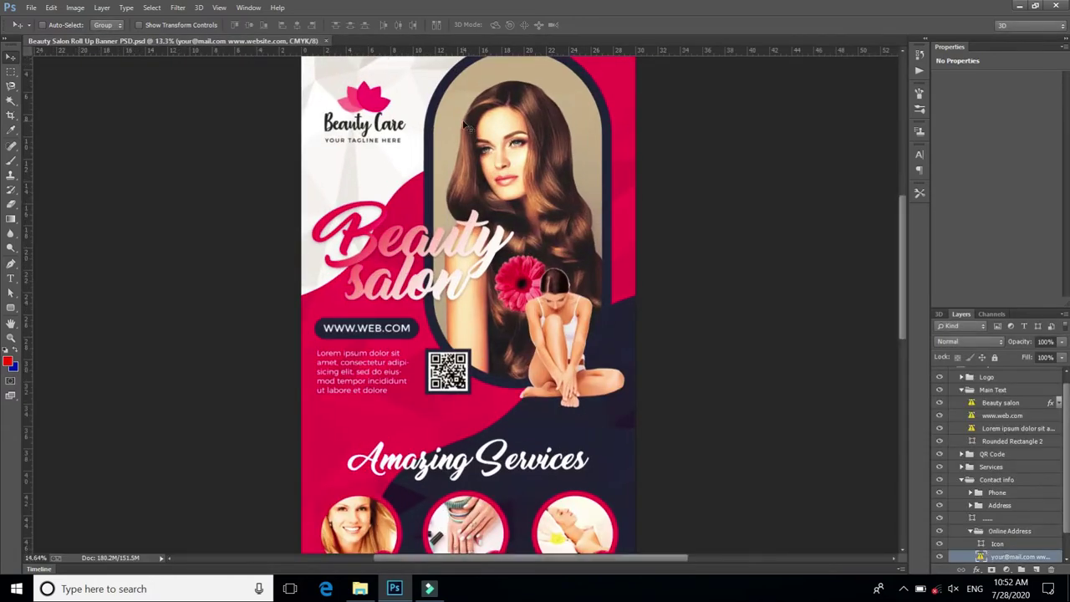
{"action": "scroll", "coordinate": [466, 126], "scroll_direction": "up", "scroll_amount": 1}
{"action": "scroll", "coordinate": [466, 126], "scroll_direction": "up", "scroll_amount": 1}
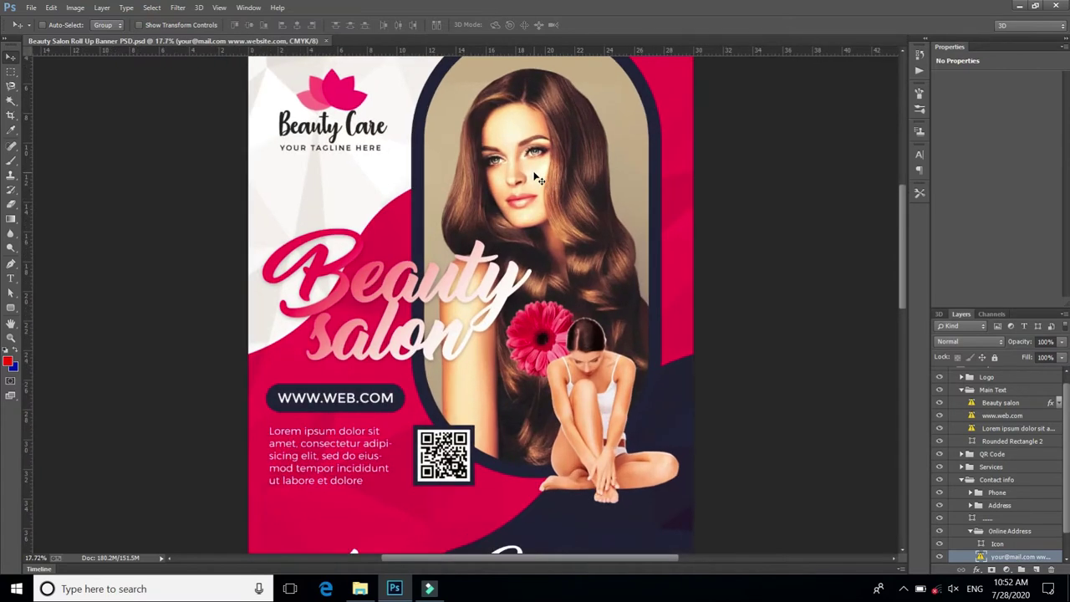
{"action": "right_click", "coordinate": [508, 297]}
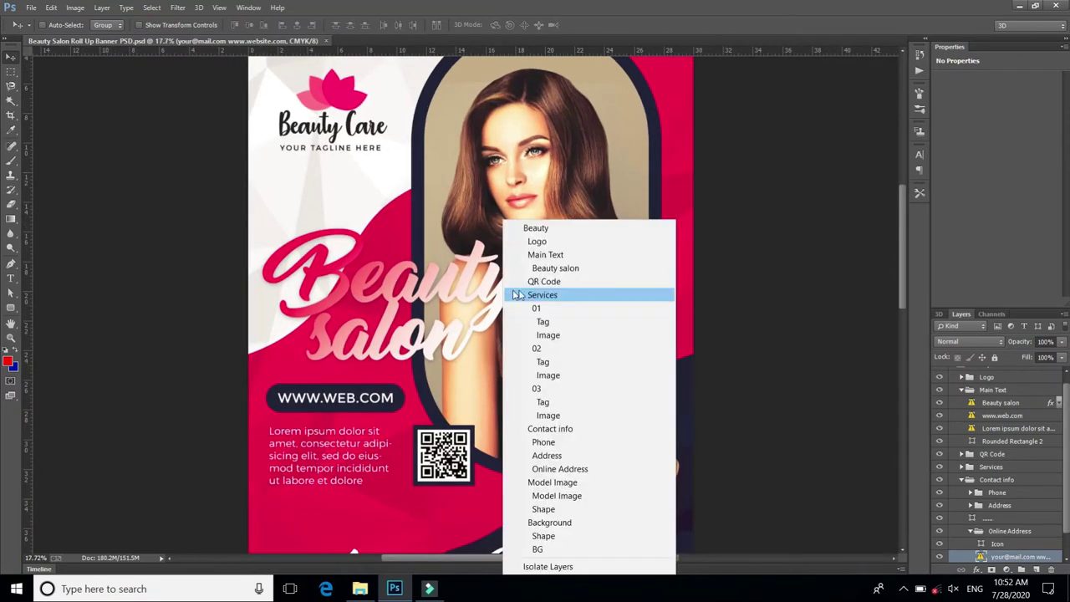
{"action": "left_click", "coordinate": [536, 228]}
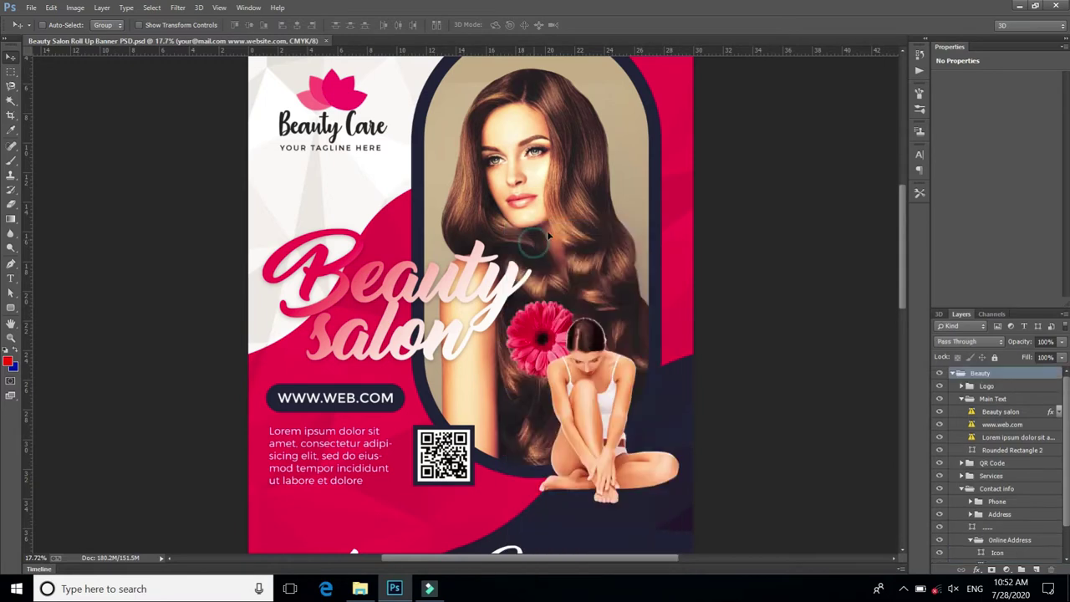
{"action": "left_click_drag", "start_coordinate": [539, 232], "coordinate": [522, 248]}
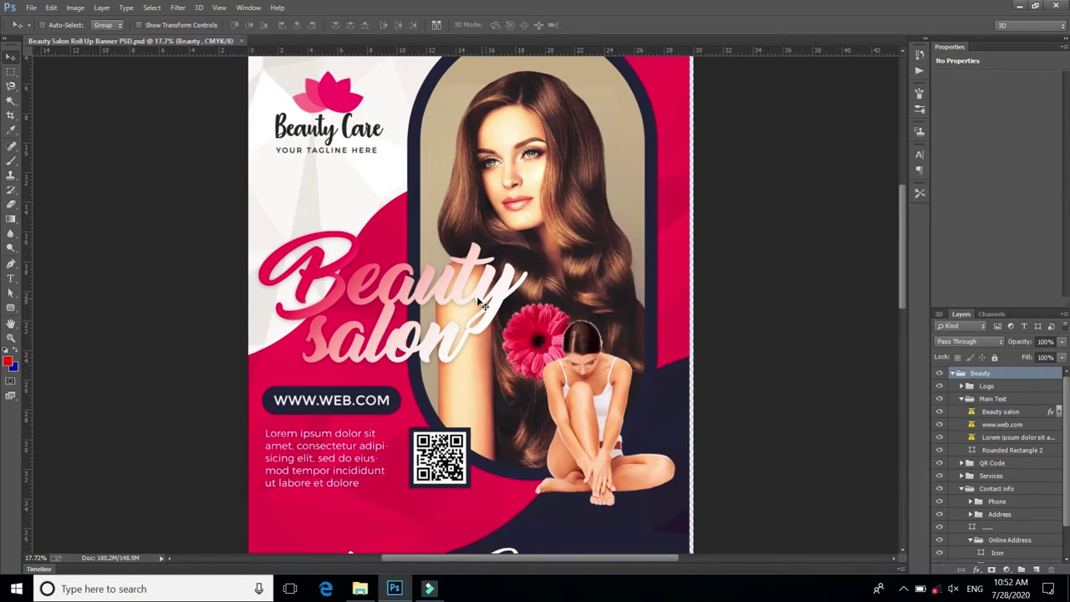
{"action": "key", "text": "ctrl+z"}
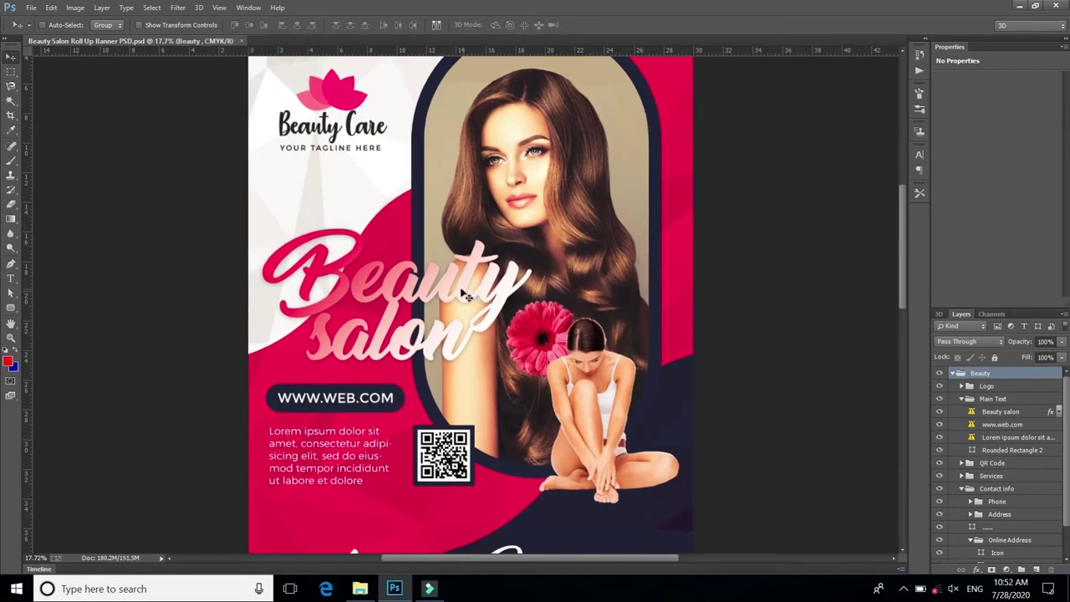
Select the Beauty salon text layer and move the title slightly up and to the left
{"action": "right_click", "coordinate": [466, 296]}
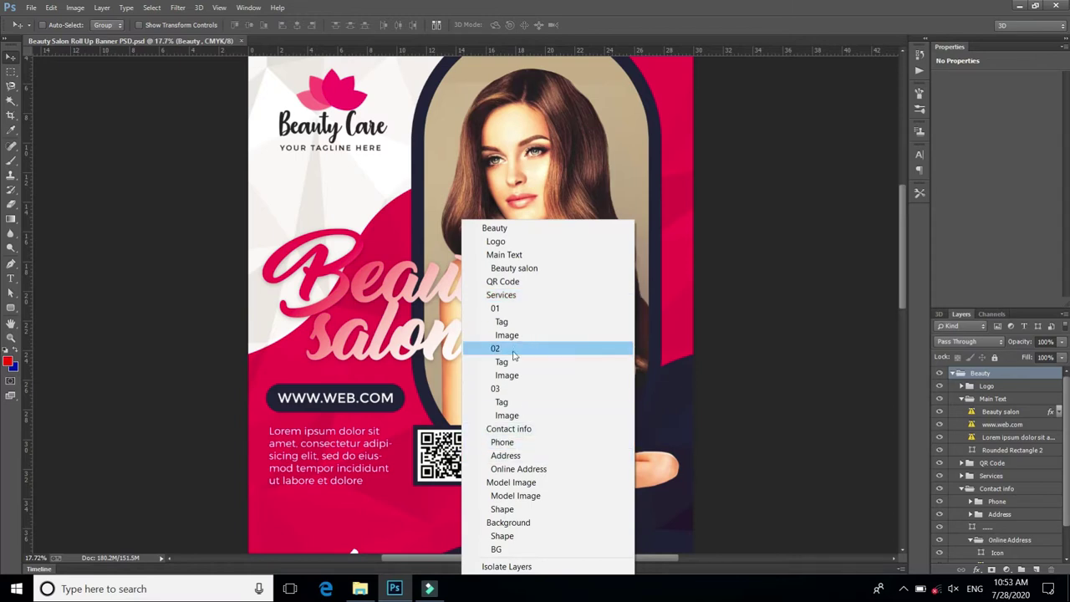
{"action": "left_click", "coordinate": [539, 269]}
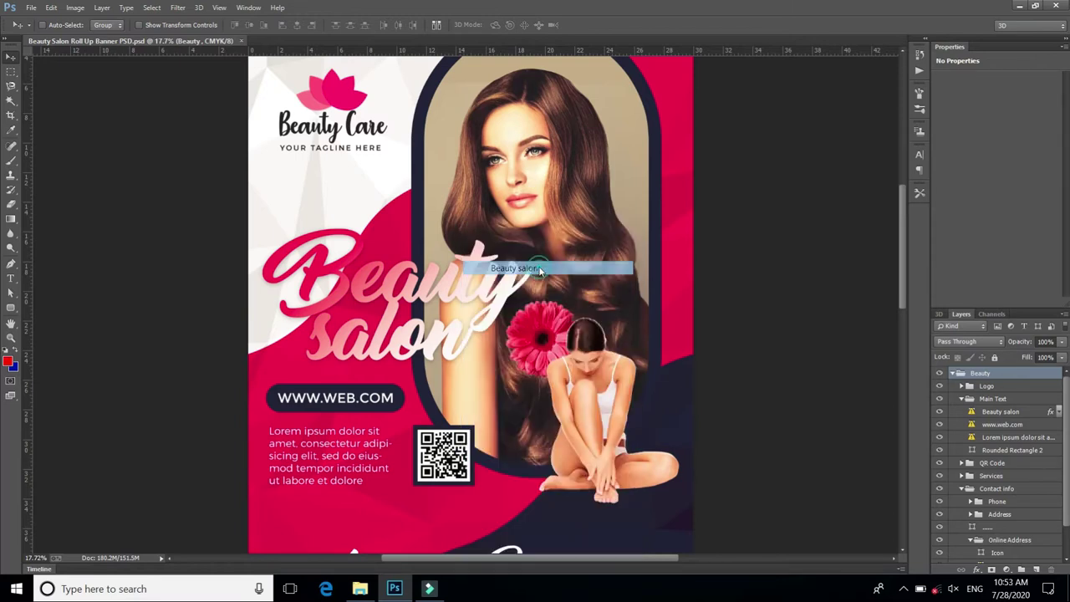
{"action": "left_click_drag", "start_coordinate": [469, 311], "coordinate": [512, 293]}
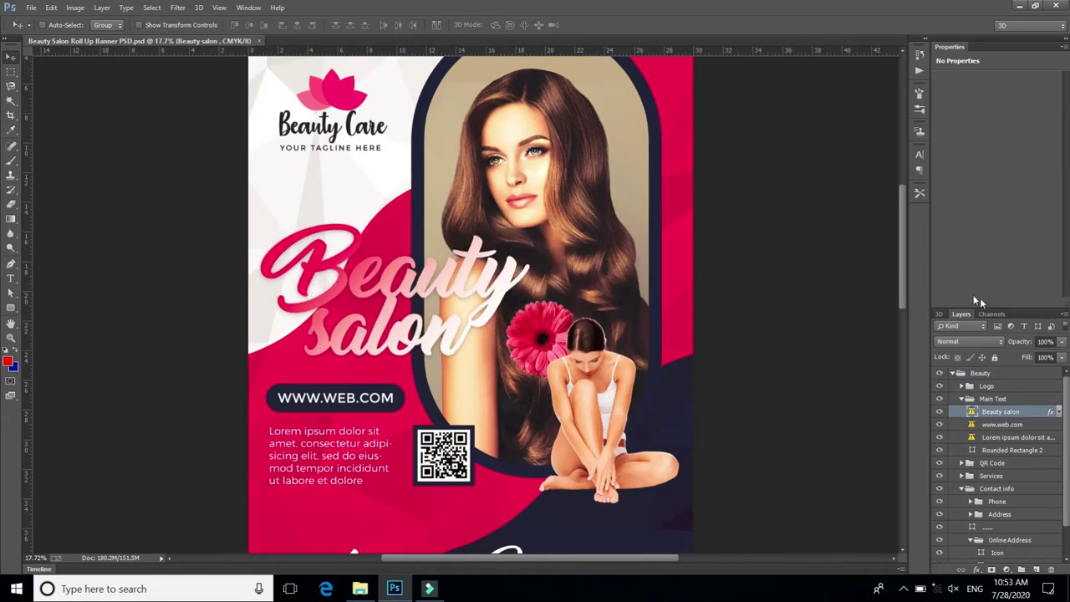
Try moving the 01 service group with the Skin care block down and to the right, and undo the move
{"action": "left_click_drag", "start_coordinate": [905, 288], "coordinate": [907, 383]}
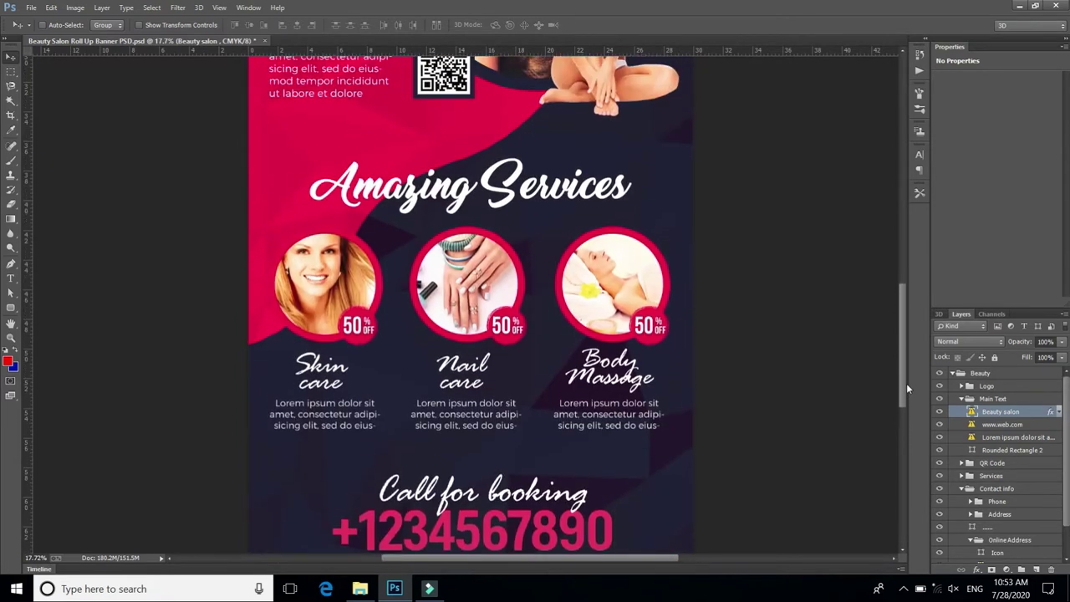
{"action": "right_click", "coordinate": [633, 285]}
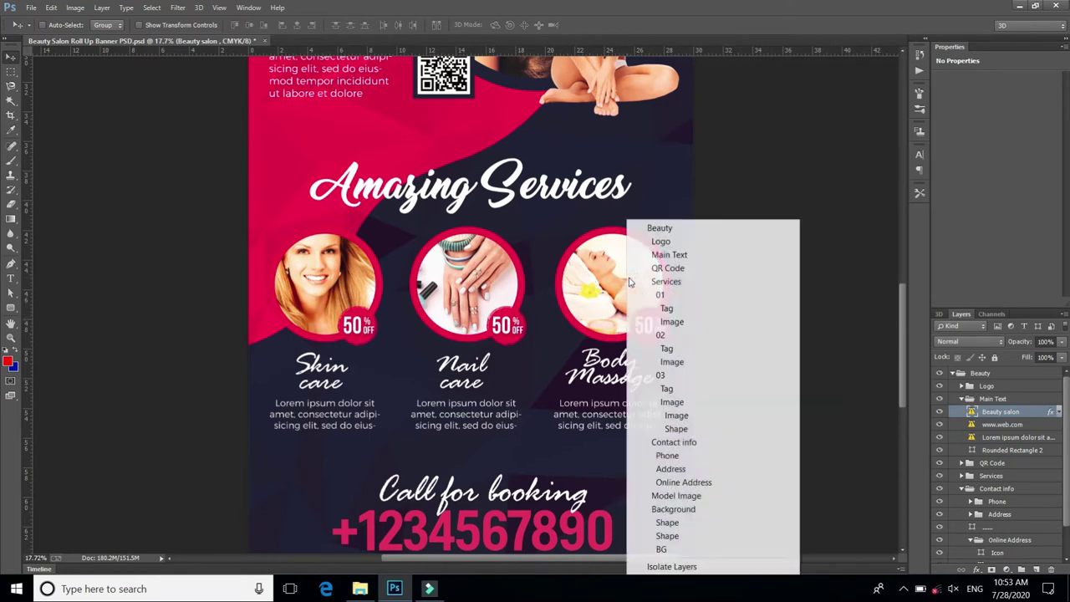
{"action": "left_click", "coordinate": [668, 299]}
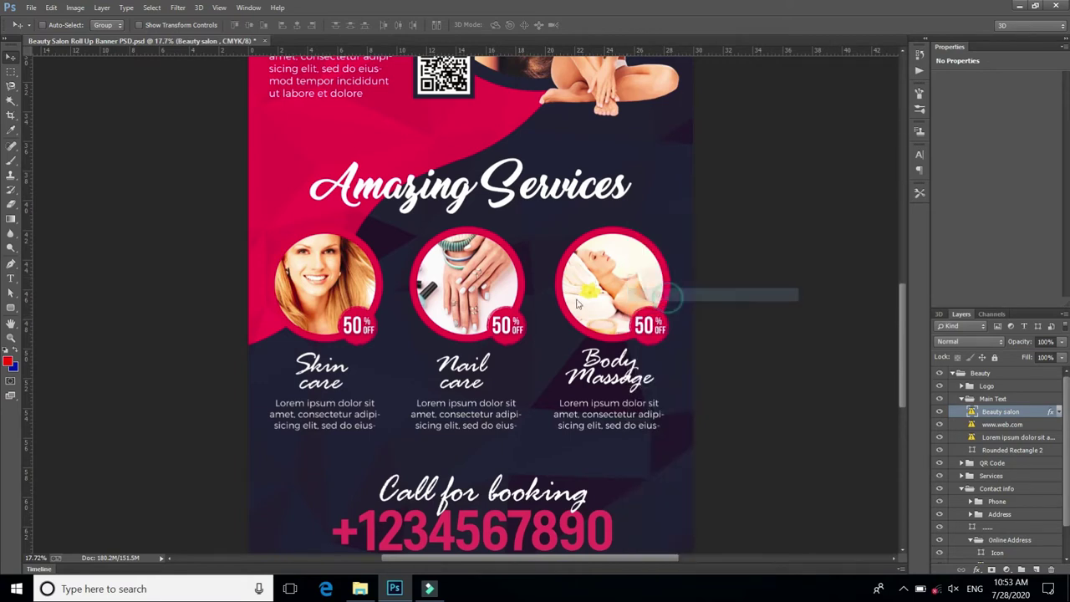
{"action": "left_click_drag", "start_coordinate": [615, 288], "coordinate": [620, 327]}
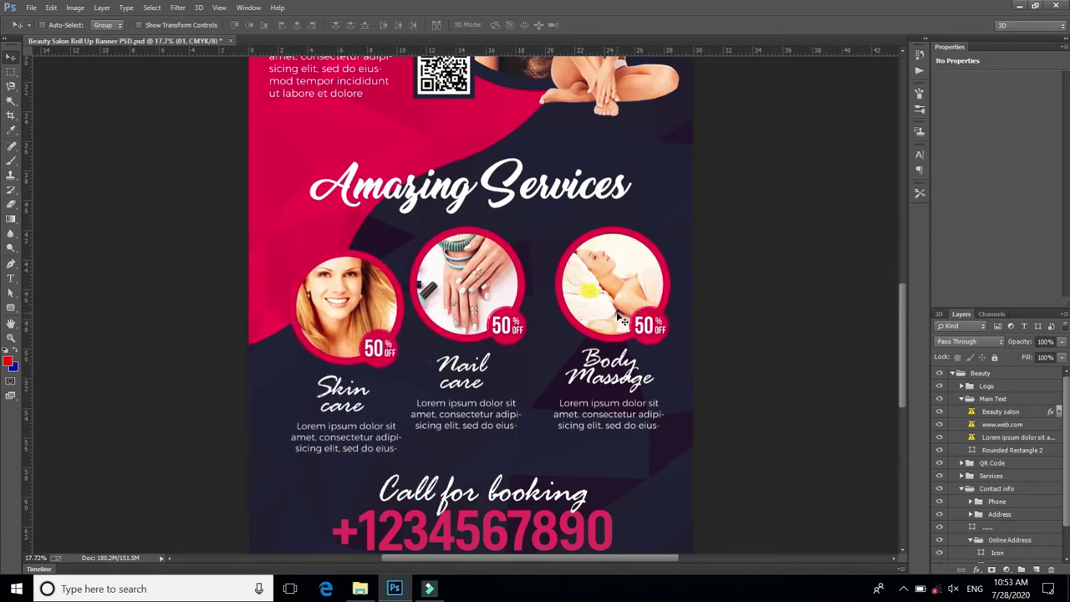
{"action": "key", "text": "ctrl+z"}
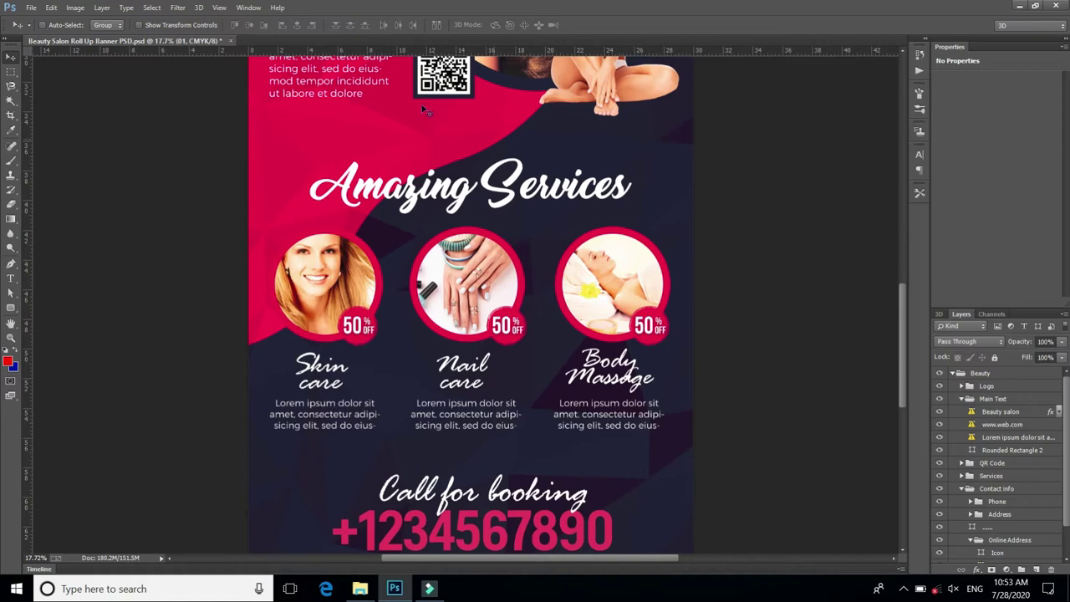
Keep the roll up banner open and open Beauty_Salon_Social_Media_Page.psd from its folder, declining the text layer update
{"action": "left_click", "coordinate": [231, 40]}
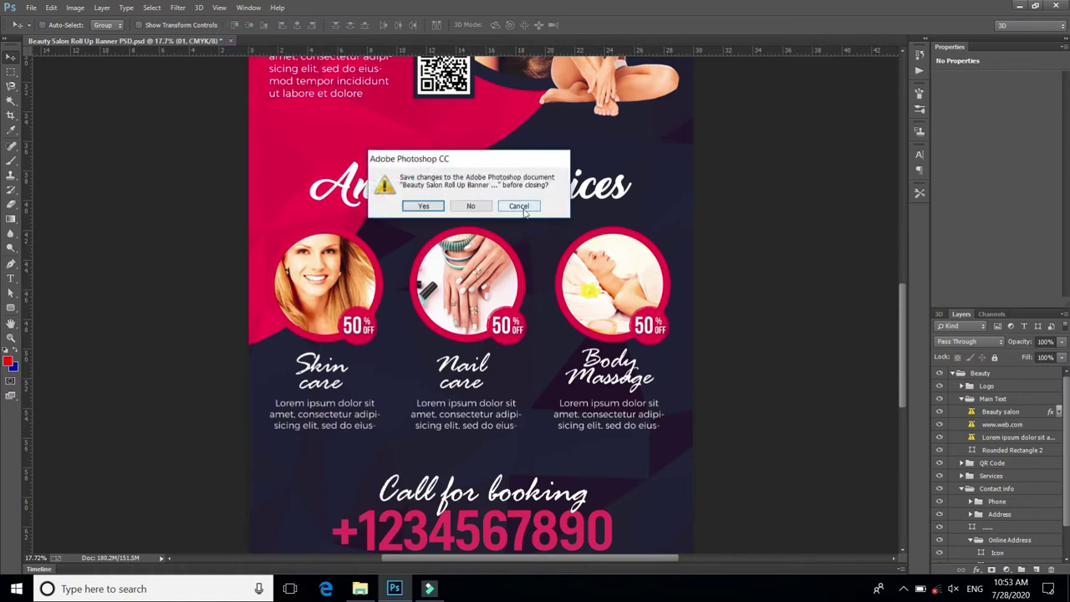
{"action": "left_click", "coordinate": [519, 209]}
{"action": "left_click", "coordinate": [360, 589]}
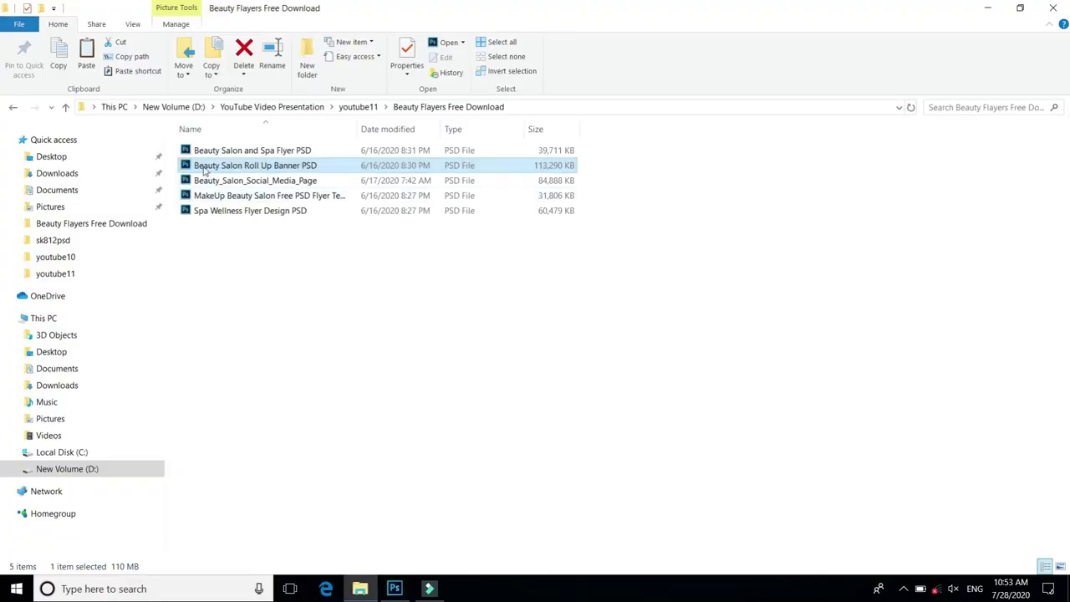
{"action": "double_click", "coordinate": [215, 181]}
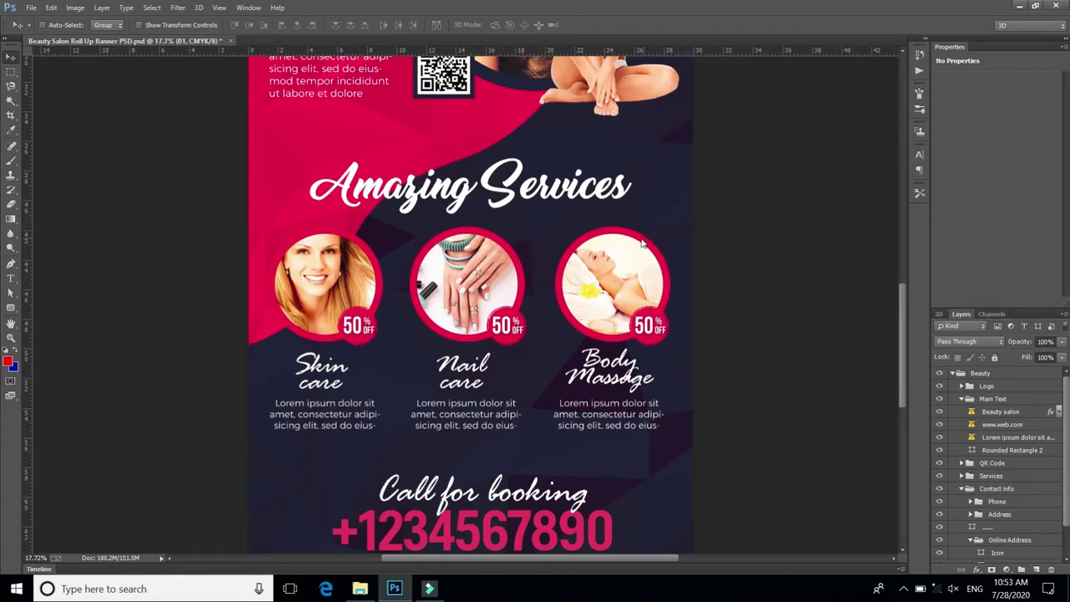
{"action": "left_click", "coordinate": [230, 40]}
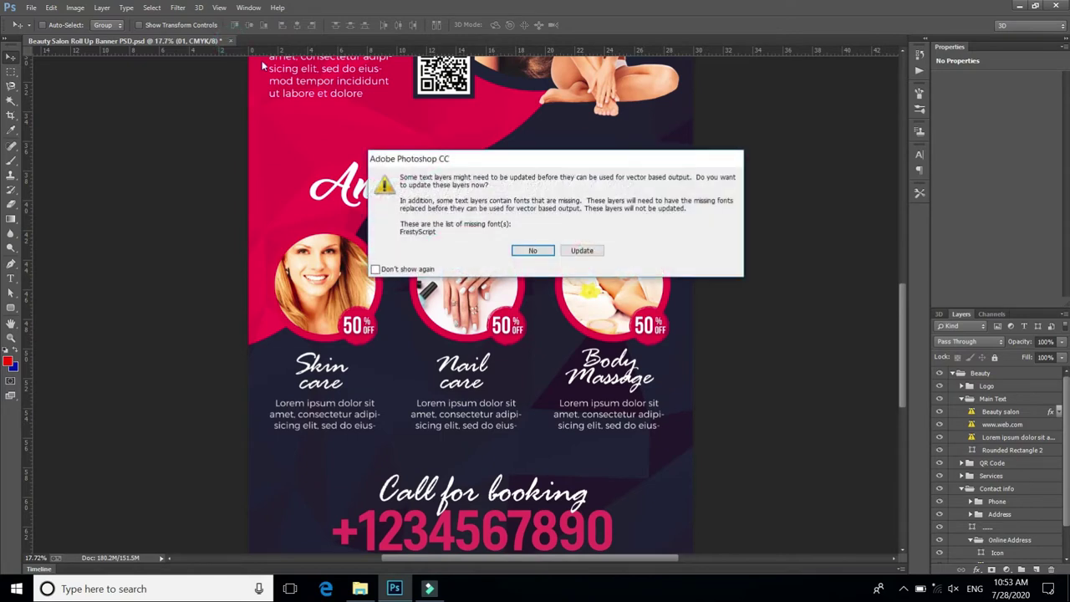
{"action": "left_click", "coordinate": [532, 252]}
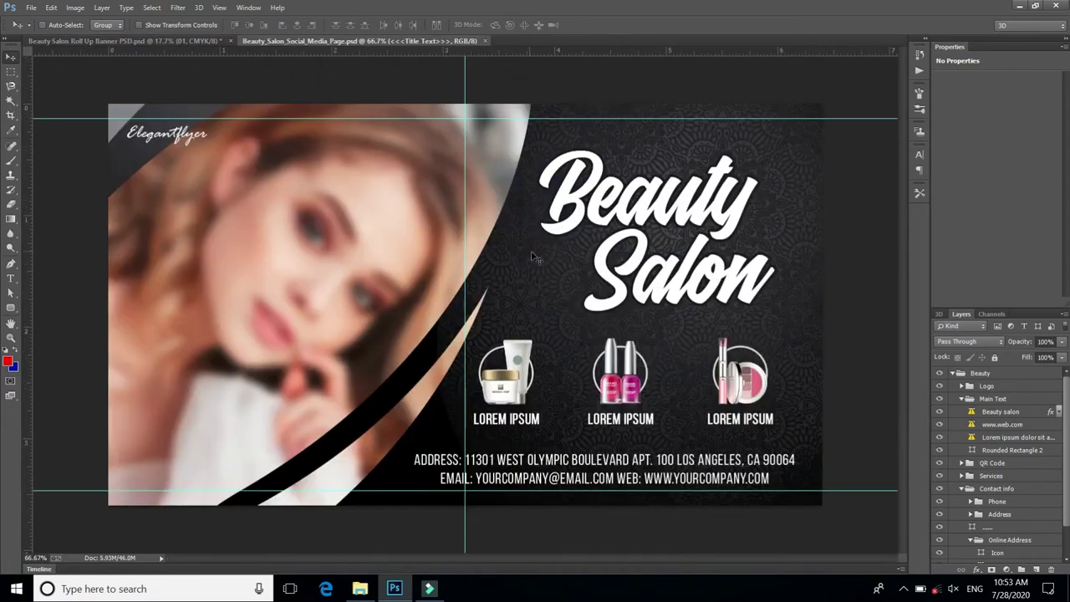
Select the Lorem ipsum text layer under the cream products and move the caption slightly down and to the right
{"action": "scroll", "coordinate": [539, 278], "scroll_direction": "down", "scroll_amount": 1}
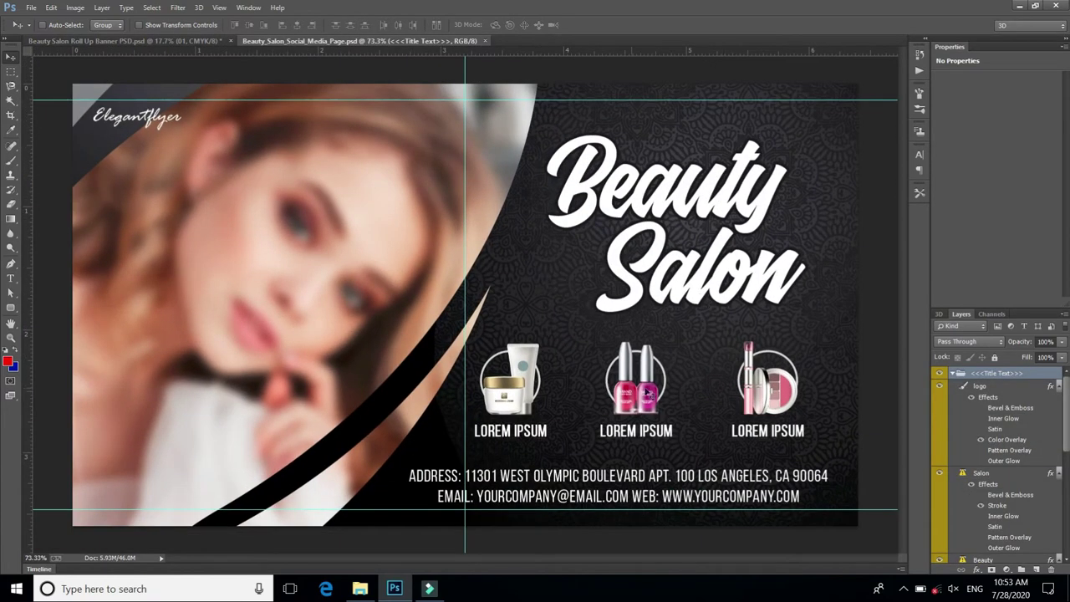
{"action": "right_click", "coordinate": [648, 395]}
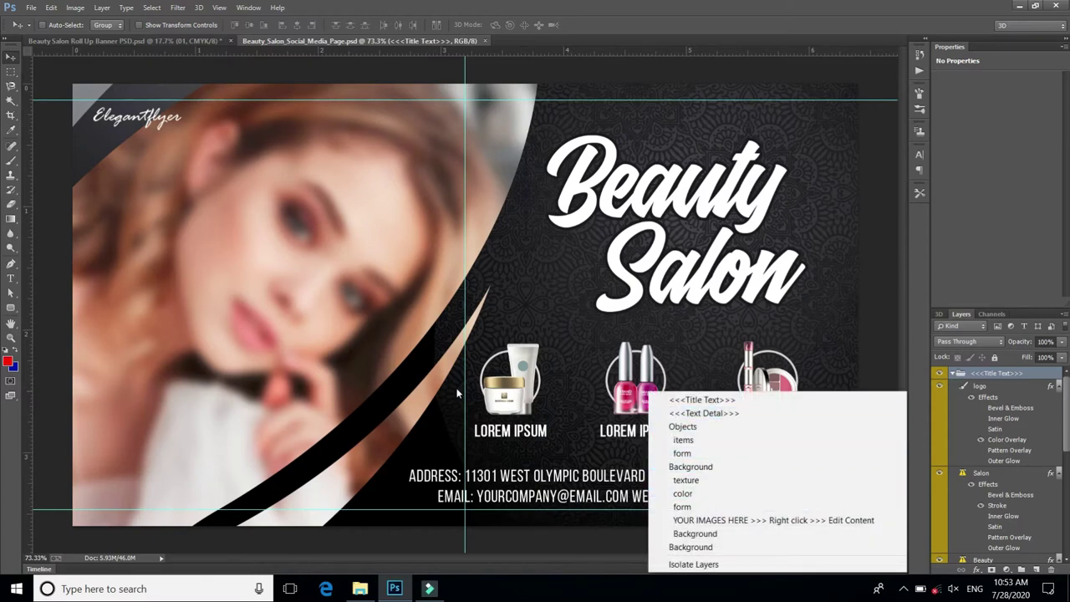
{"action": "right_click", "coordinate": [507, 389]}
{"action": "right_click", "coordinate": [506, 390]}
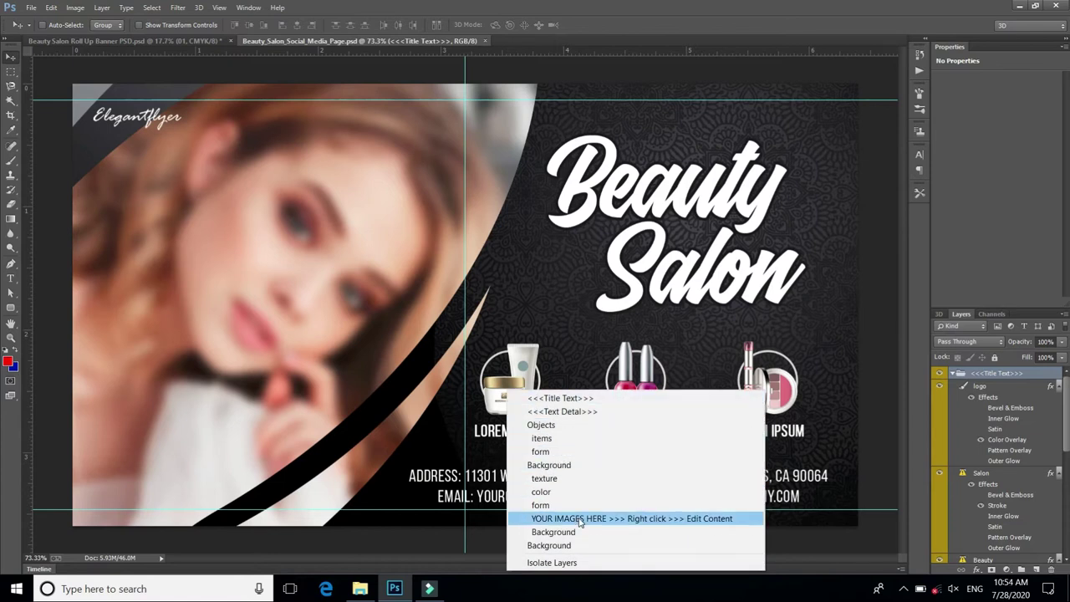
{"action": "left_click", "coordinate": [488, 433]}
{"action": "right_click", "coordinate": [487, 433]}
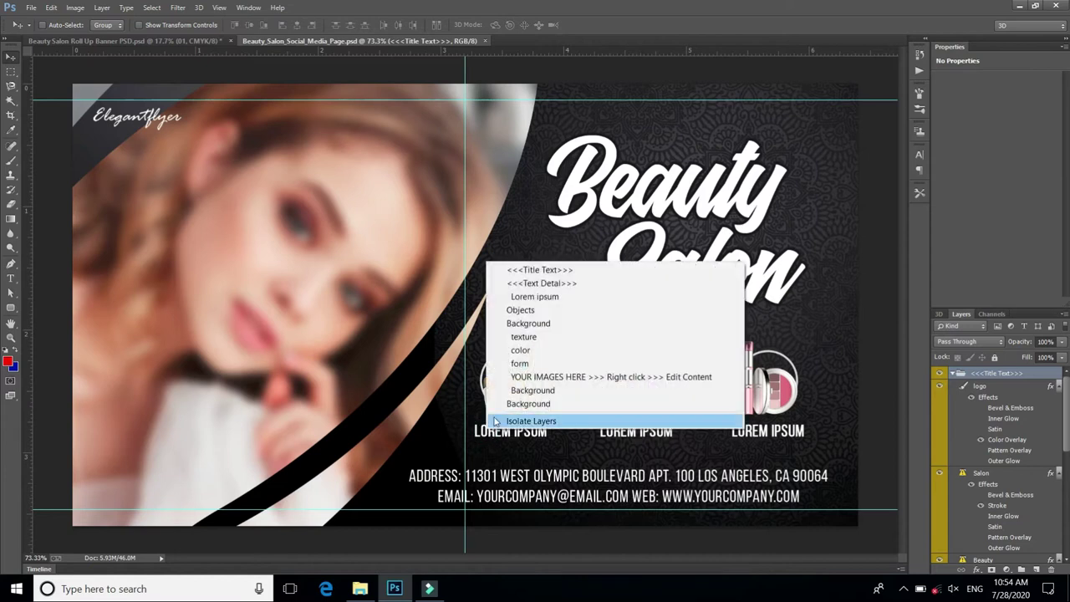
{"action": "left_click", "coordinate": [536, 296]}
{"action": "mouse_move", "coordinate": [534, 411]}
{"action": "left_mouse_down"}
{"action": "mouse_move", "coordinate": [559, 395]}
{"action": "mouse_move", "coordinate": [533, 413]}
{"action": "left_mouse_up"}
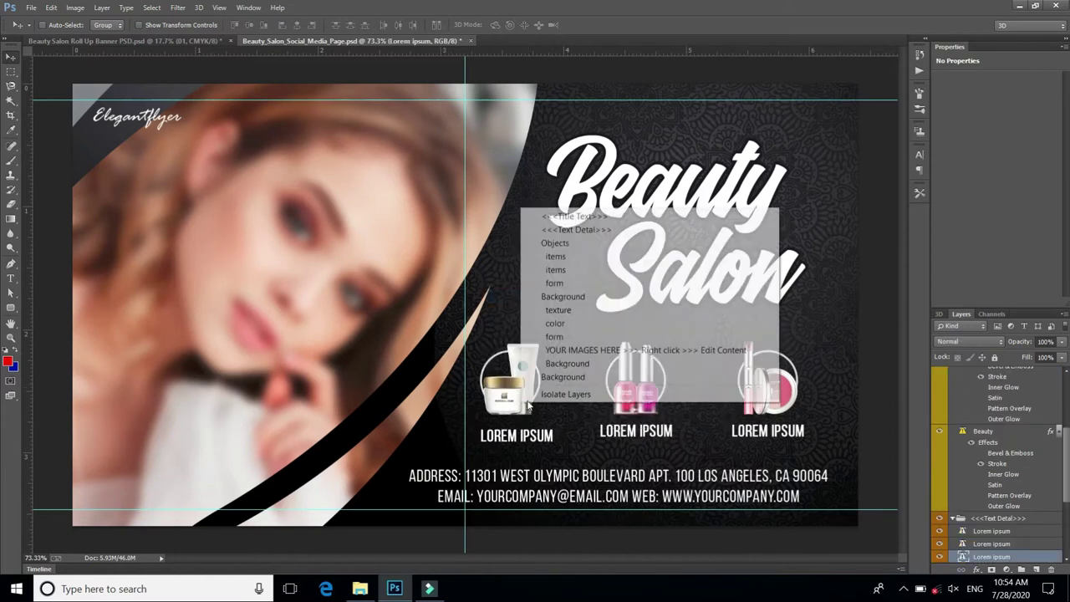
Try moving the items layer with the cream tube up and to the right, and undo the move
{"action": "right_click", "coordinate": [529, 409]}
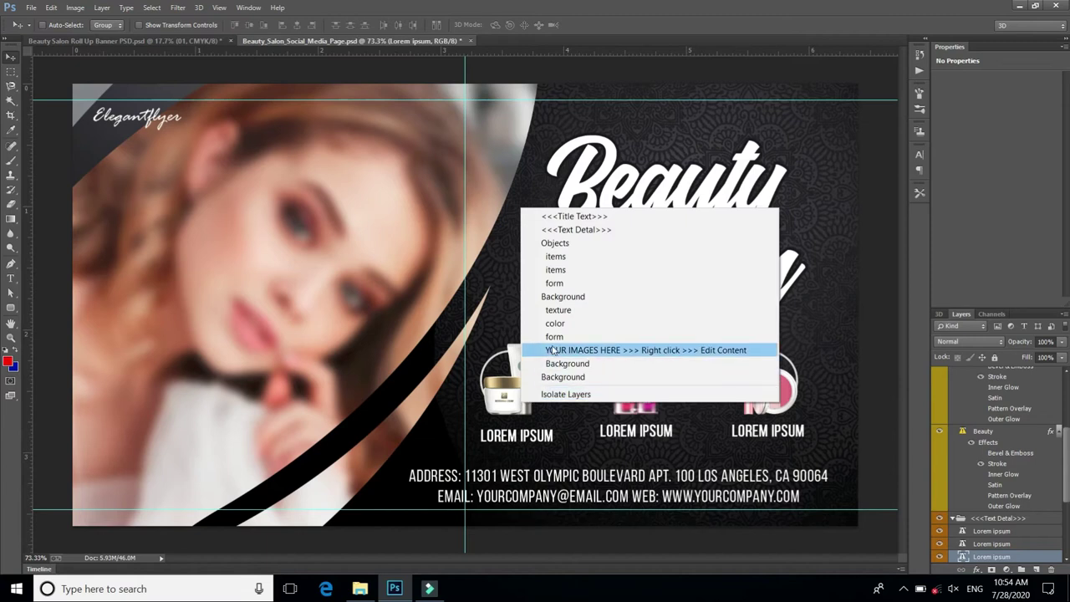
{"action": "left_click", "coordinate": [564, 269]}
{"action": "left_click_drag", "start_coordinate": [531, 369], "coordinate": [557, 353]}
{"action": "key", "text": "ctrl+z"}
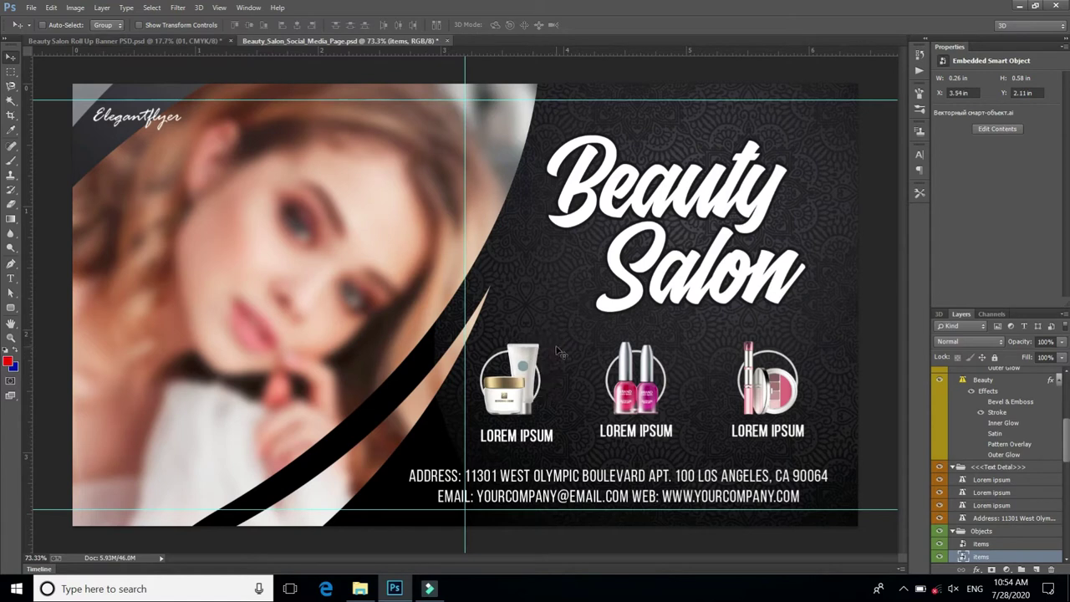
Close the social media page and the roll up banner without saving changes
{"action": "scroll", "coordinate": [562, 320], "scroll_direction": "up", "scroll_amount": 3}
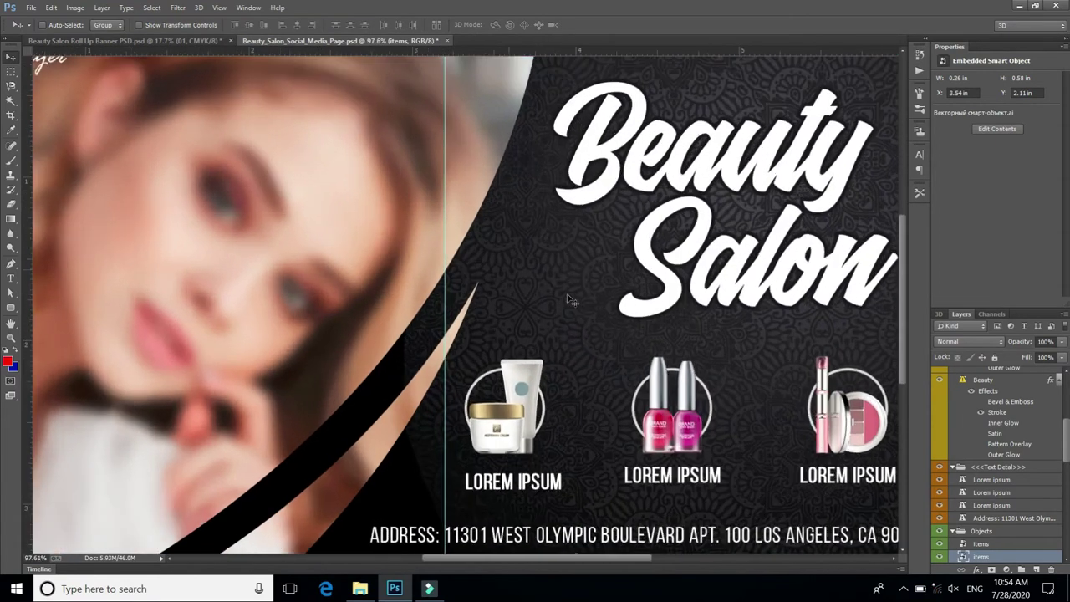
{"action": "left_click", "coordinate": [447, 42]}
{"action": "key", "text": "Escape"}
{"action": "left_click", "coordinate": [231, 41]}
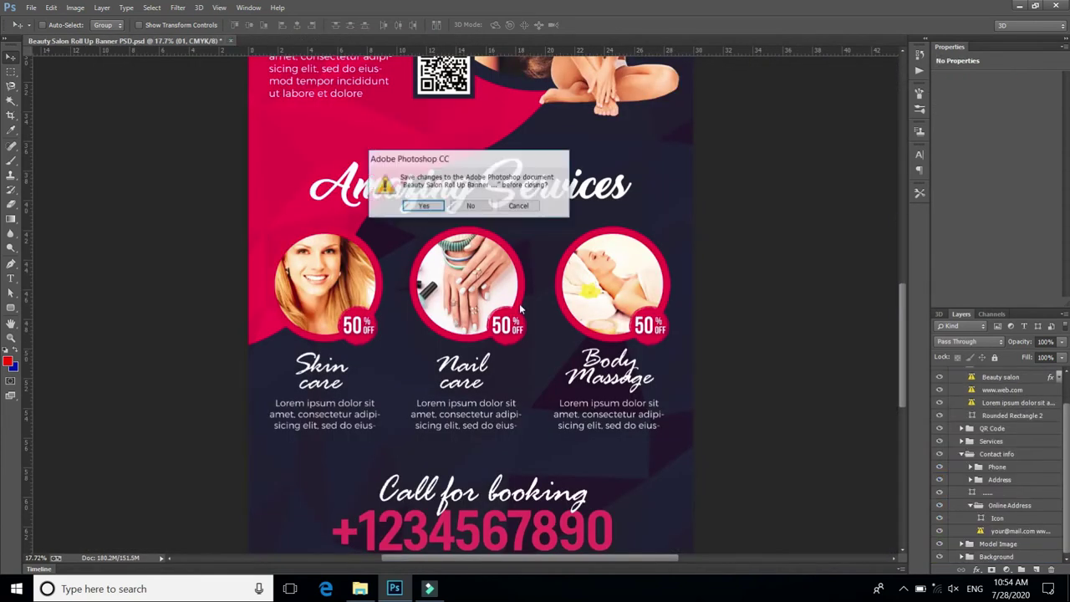
{"action": "left_click", "coordinate": [470, 206]}
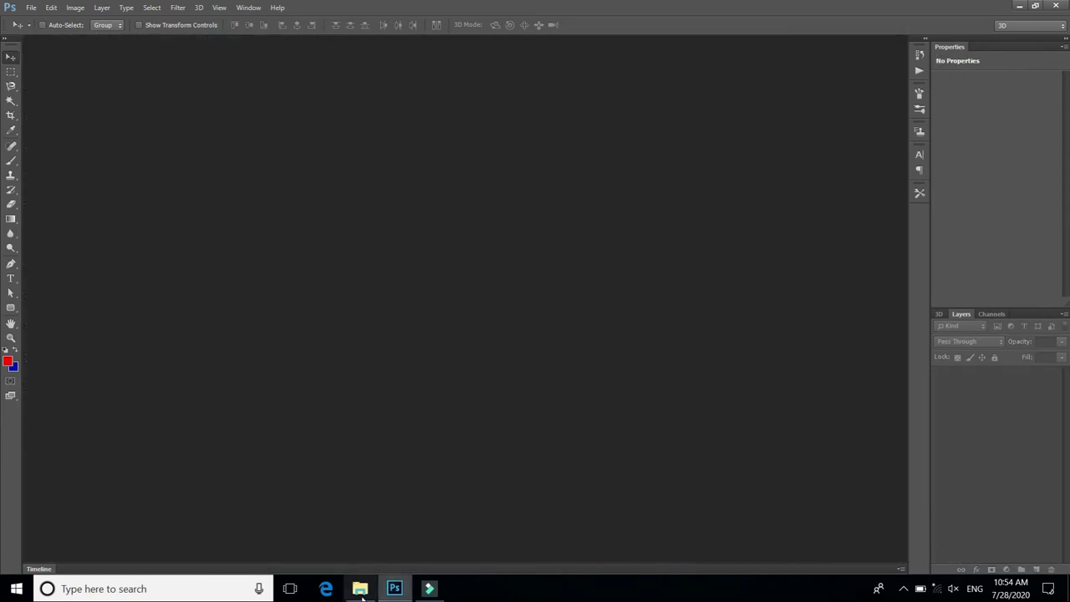
Open MakeUp Beauty Salon Free PSD Flyer Template.psd from its folder and accept the prompts shown while it loads
{"action": "left_click", "coordinate": [360, 590]}
{"action": "double_click", "coordinate": [238, 197]}
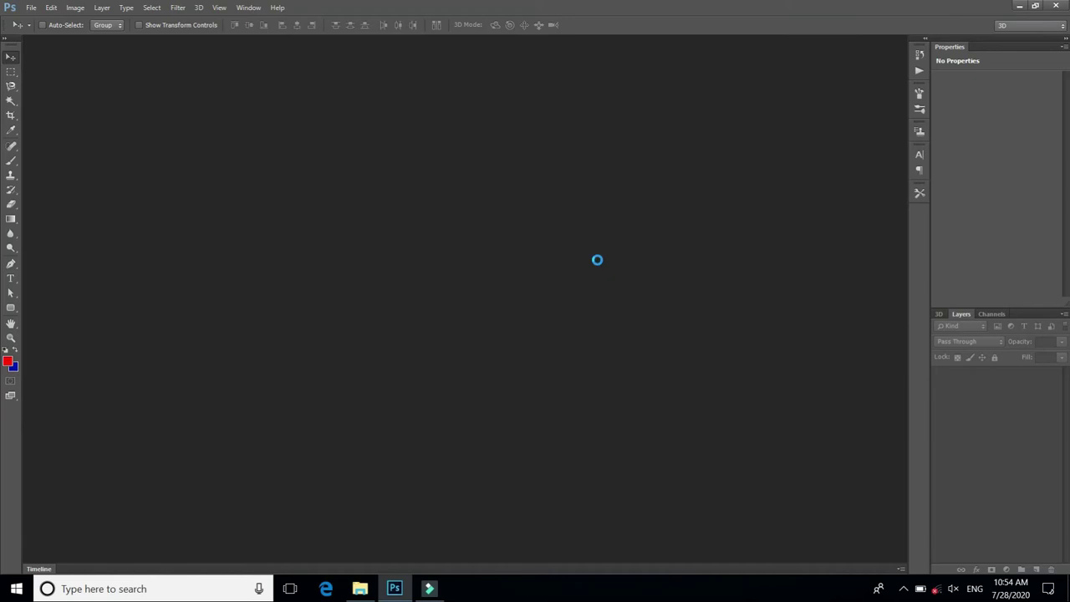
{"action": "left_click", "coordinate": [575, 289]}
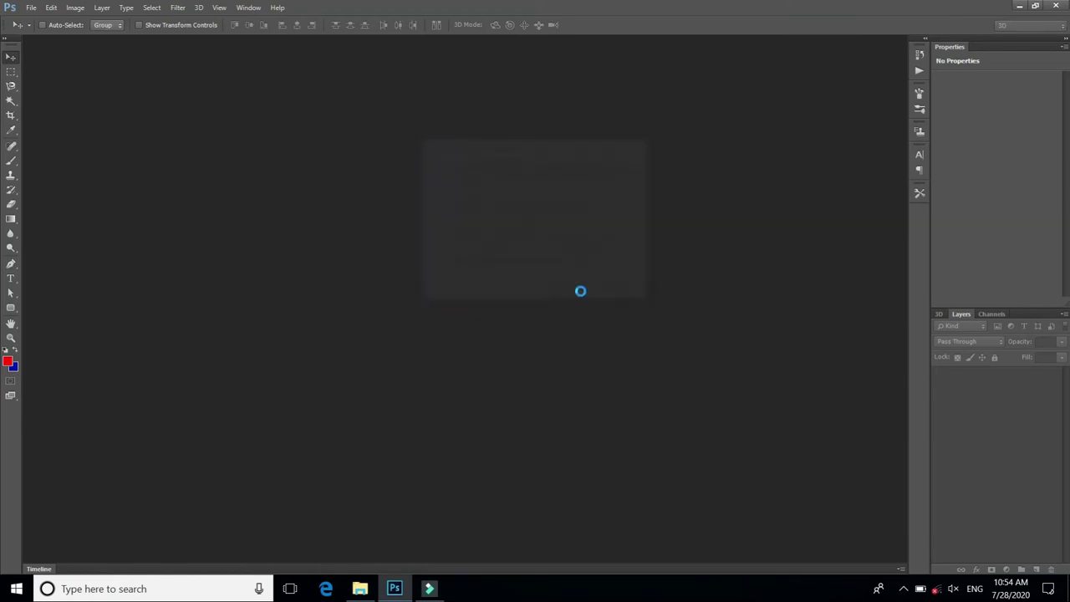
{"action": "left_click", "coordinate": [604, 274]}
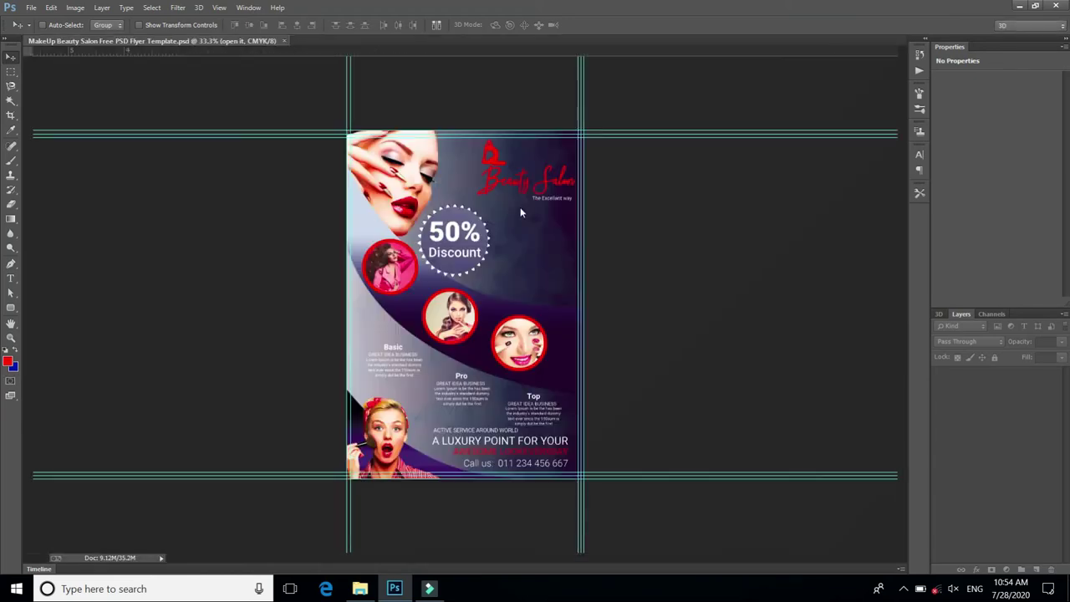
Try moving the lower images group slightly to the right on the makeup flyer, and undo the move
{"action": "scroll", "coordinate": [426, 180], "scroll_direction": "up", "scroll_amount": 3}
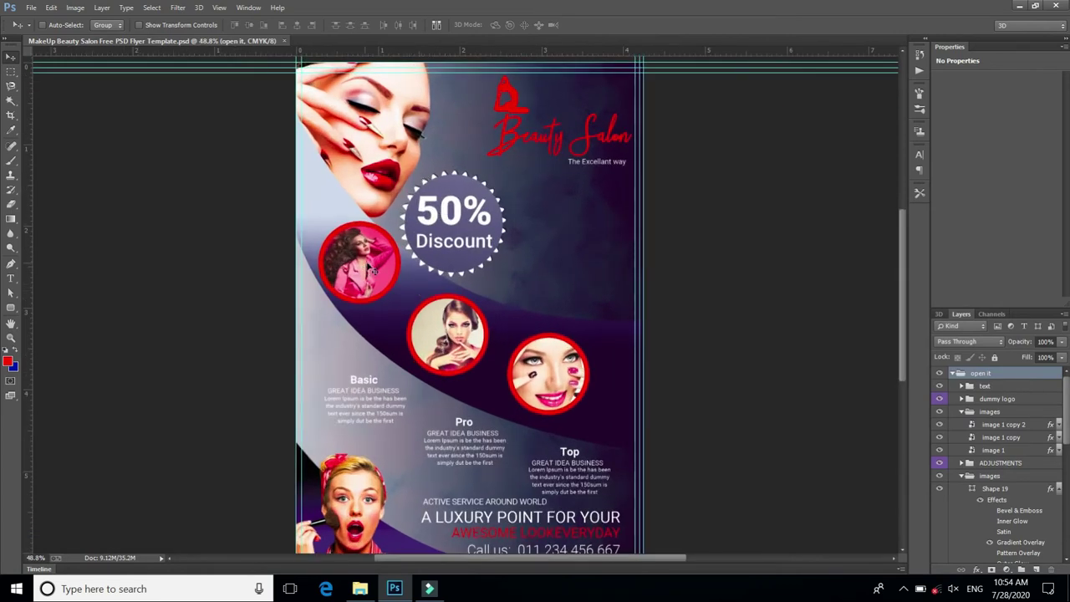
{"action": "scroll", "coordinate": [373, 270], "scroll_direction": "up", "scroll_amount": 1}
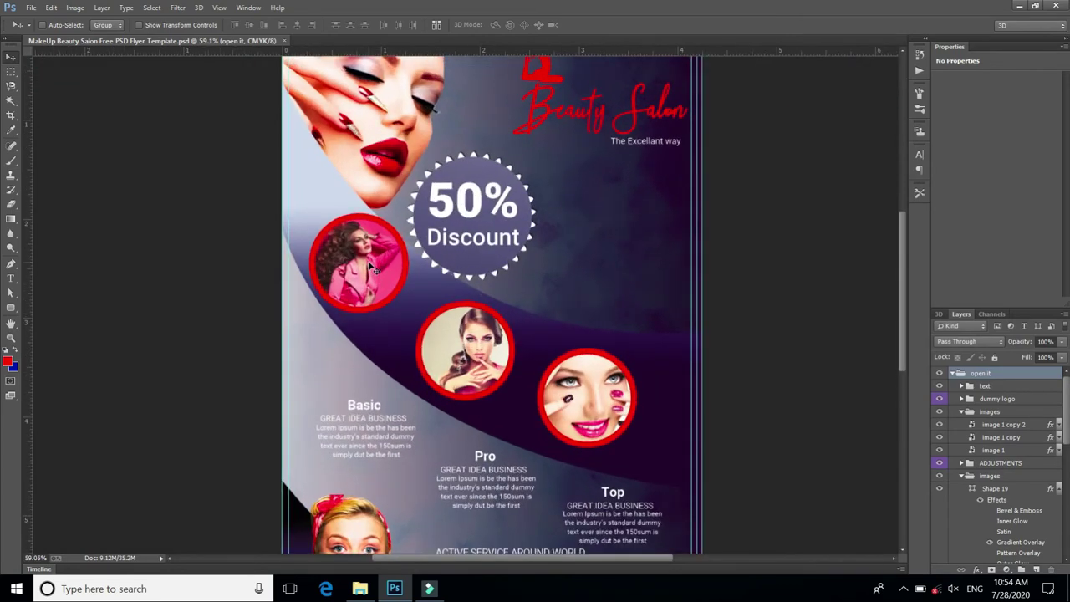
{"action": "right_click", "coordinate": [372, 266]}
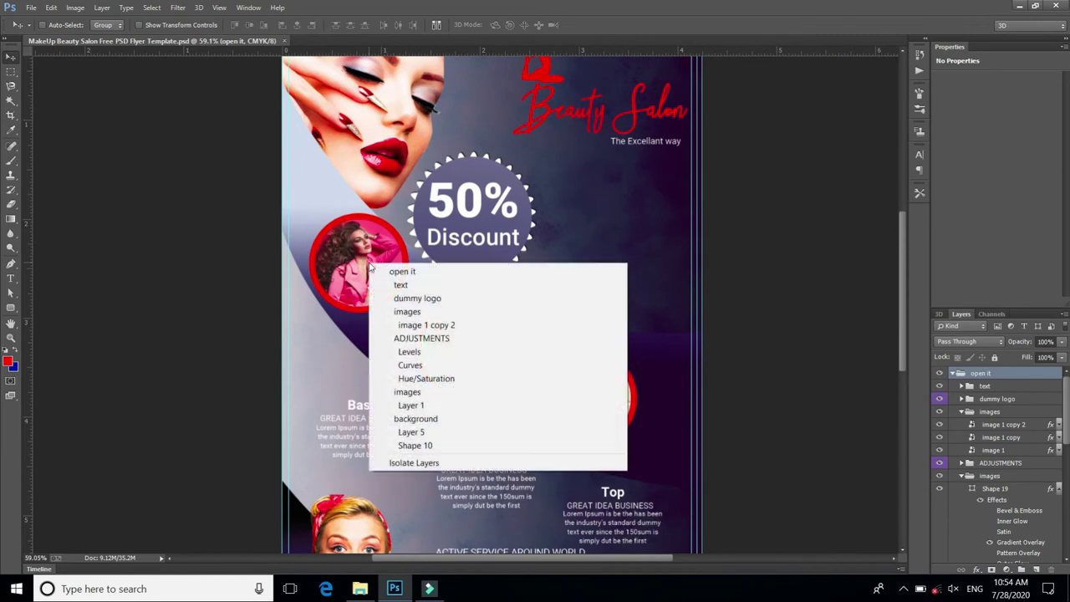
{"action": "left_click", "coordinate": [435, 405]}
{"action": "left_click_drag", "start_coordinate": [391, 259], "coordinate": [399, 264]}
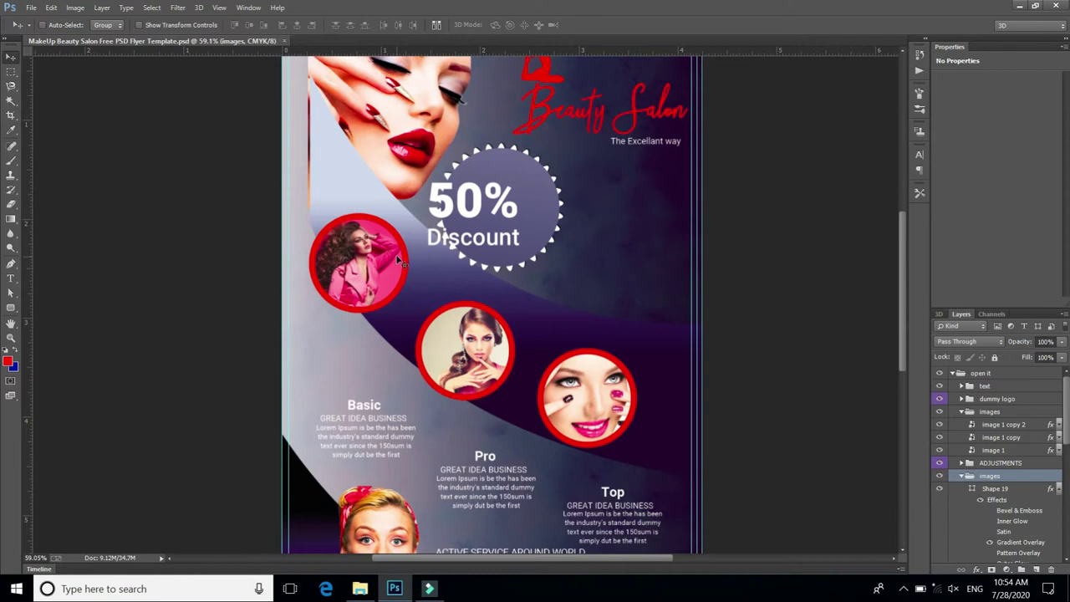
{"action": "key", "text": "ctrl+z"}
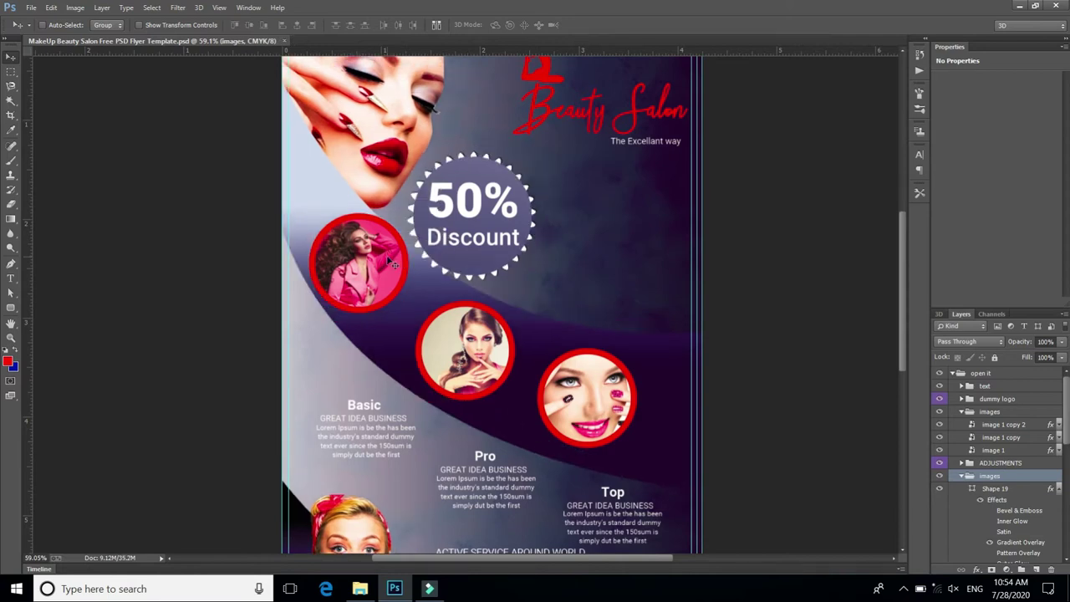
Try moving the same images group much farther to the right across the flyer, and undo that move
{"action": "right_click", "coordinate": [389, 265]}
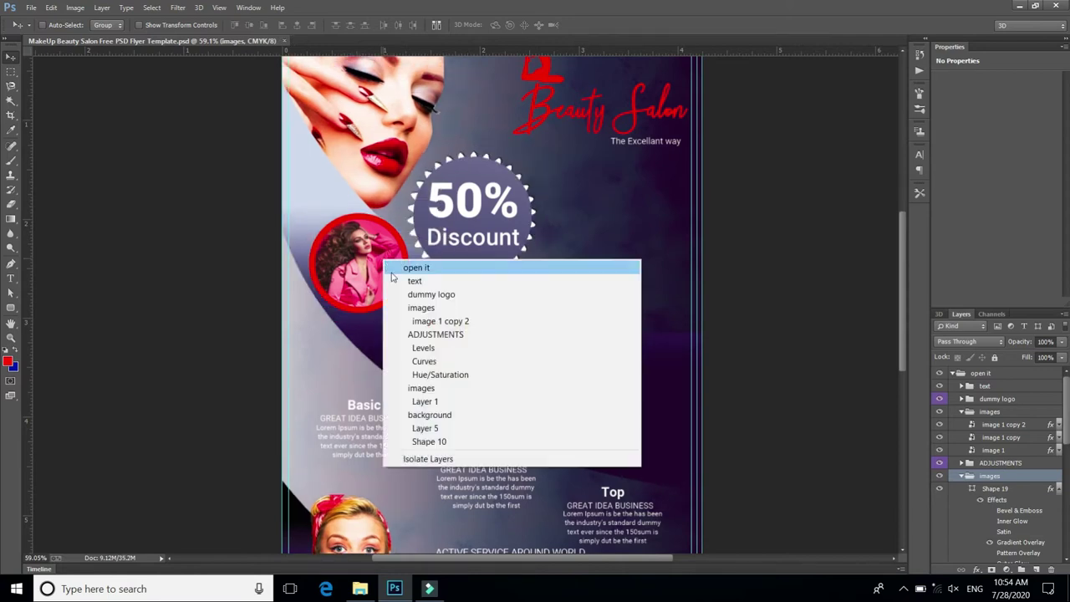
{"action": "left_click", "coordinate": [457, 393]}
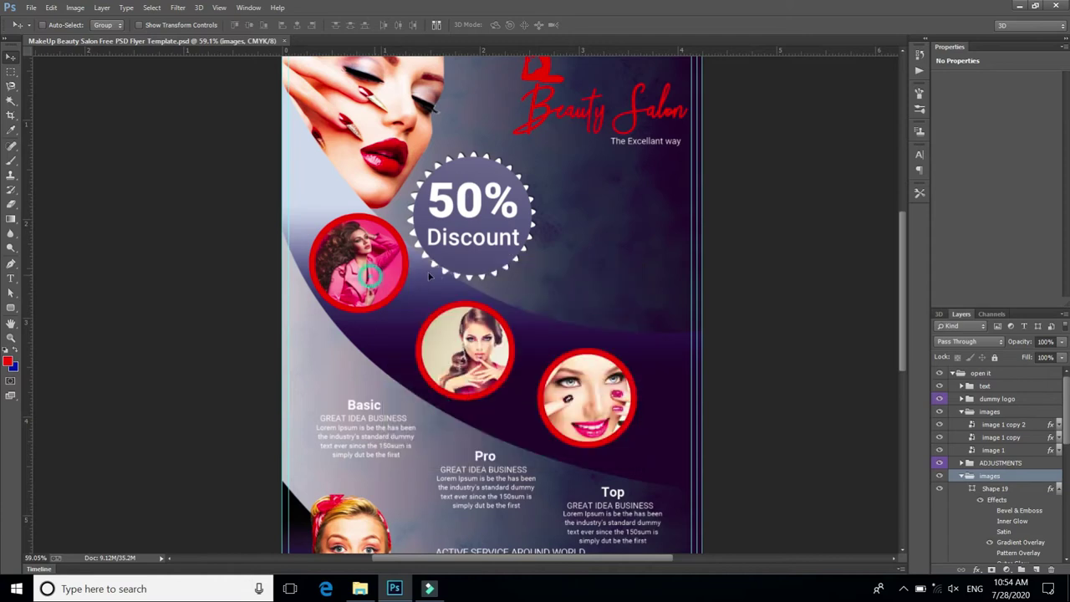
{"action": "left_click_drag", "start_coordinate": [371, 268], "coordinate": [436, 271]}
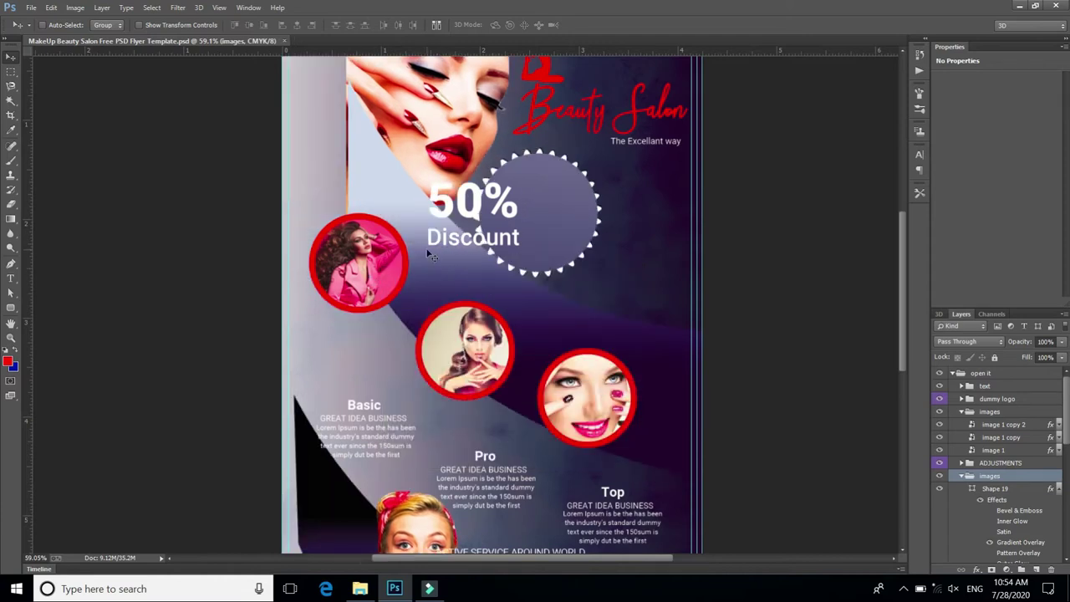
{"action": "key", "text": "ctrl+z"}
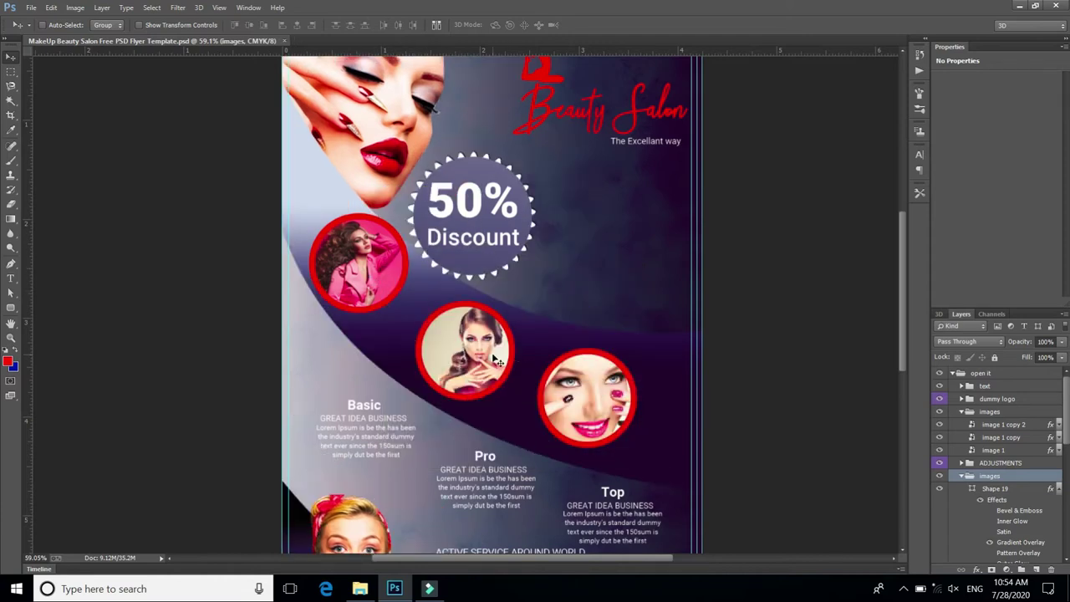
Select Layer 5 in the background group and shift it slightly on the flyer
{"action": "right_click", "coordinate": [494, 356]}
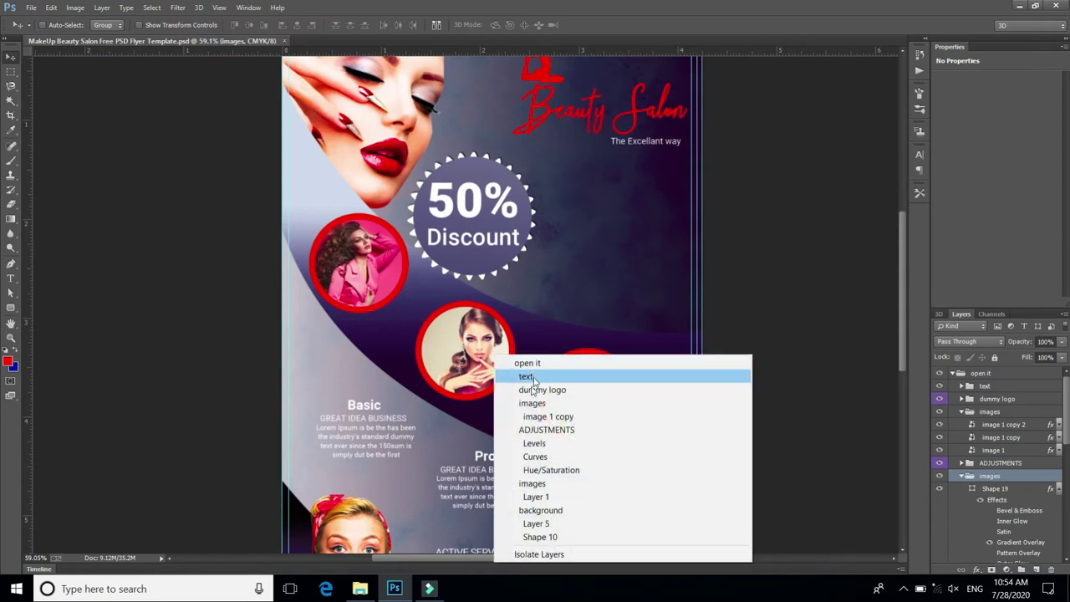
{"action": "left_click", "coordinate": [543, 524]}
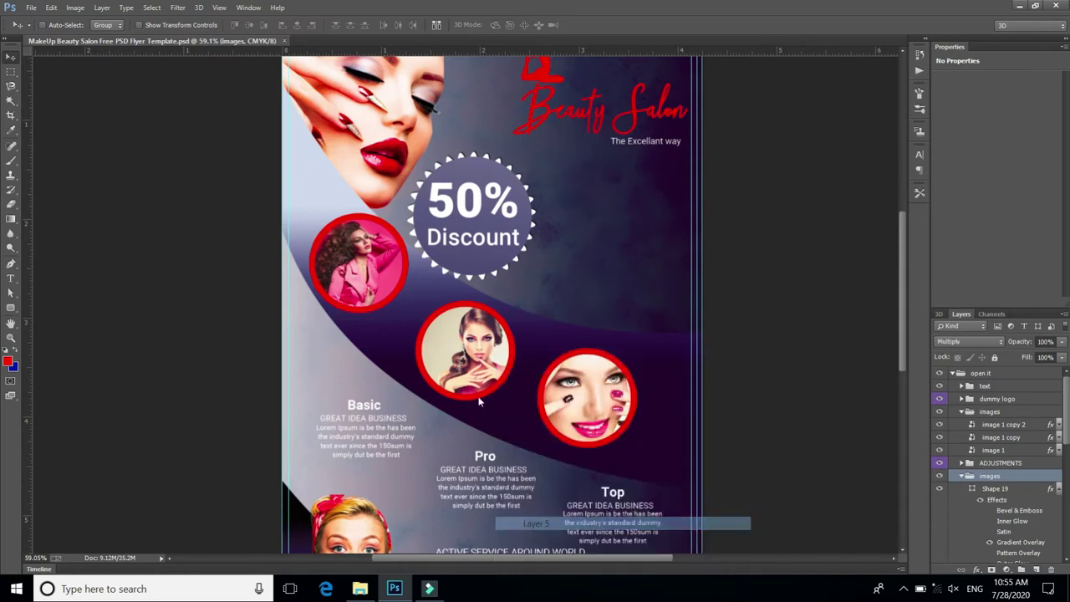
{"action": "left_click_drag", "start_coordinate": [495, 343], "coordinate": [499, 352]}
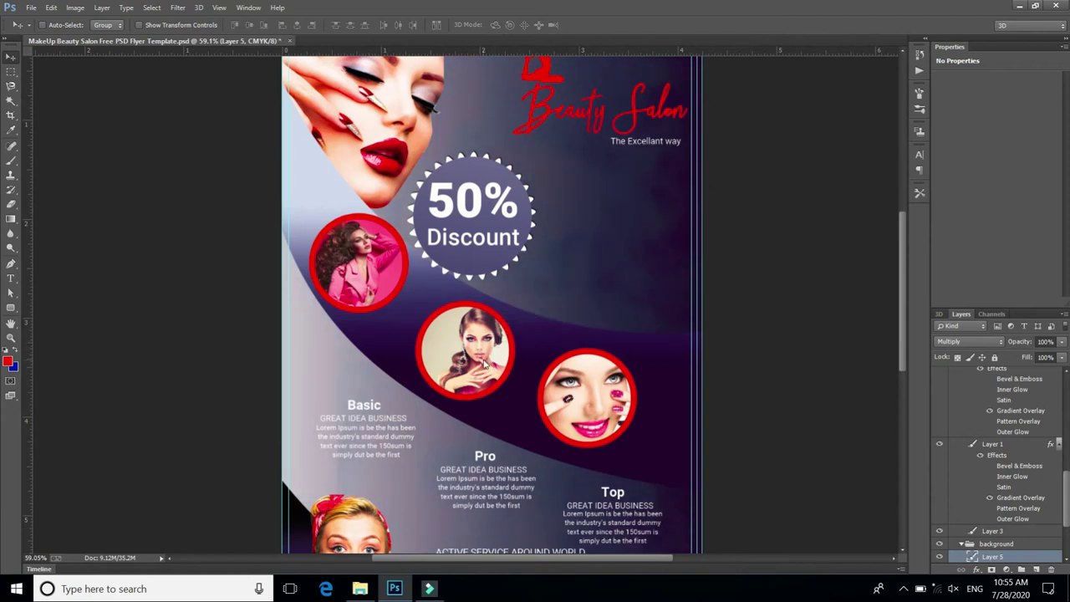
Select the dummy logo group and move the Beauty Salon logo slightly down and to the left
{"action": "right_click", "coordinate": [484, 362]}
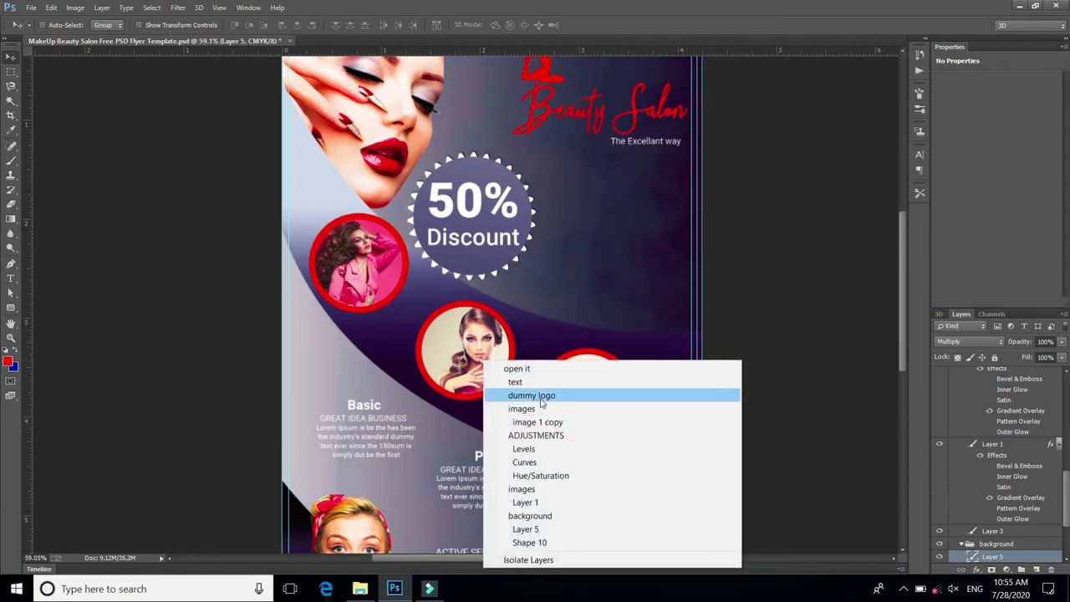
{"action": "left_click", "coordinate": [542, 402]}
{"action": "mouse_move", "coordinate": [428, 370]}
{"action": "left_mouse_down"}
{"action": "mouse_move", "coordinate": [462, 358]}
{"action": "mouse_move", "coordinate": [433, 365]}
{"action": "mouse_move", "coordinate": [425, 386]}
{"action": "left_mouse_up"}
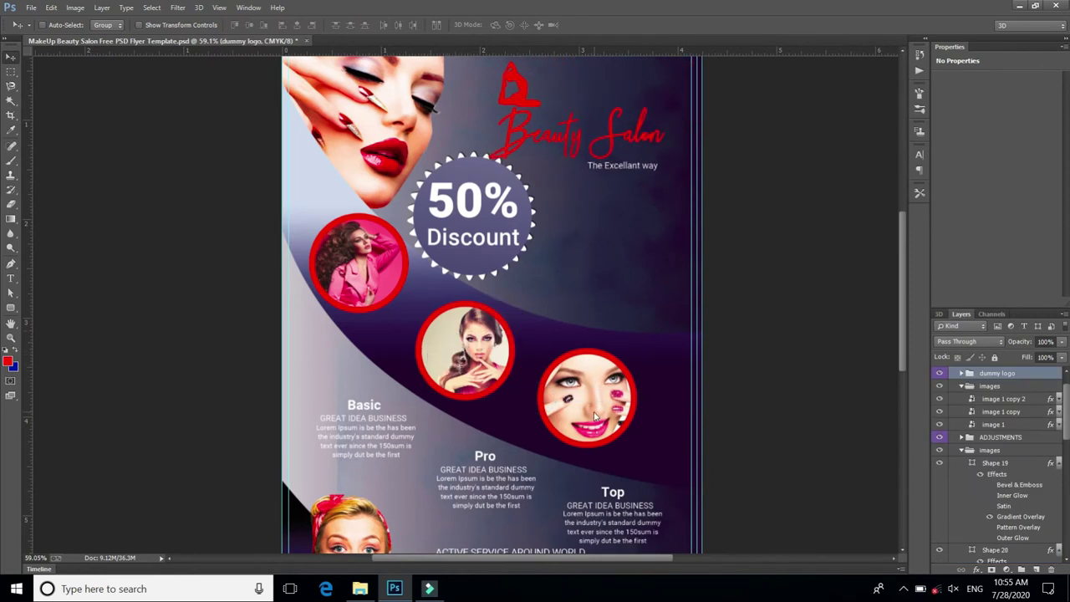
Select the Shape 10 layer in the background group and move it slightly upward
{"action": "right_click", "coordinate": [595, 416]}
{"action": "left_click", "coordinate": [633, 385]}
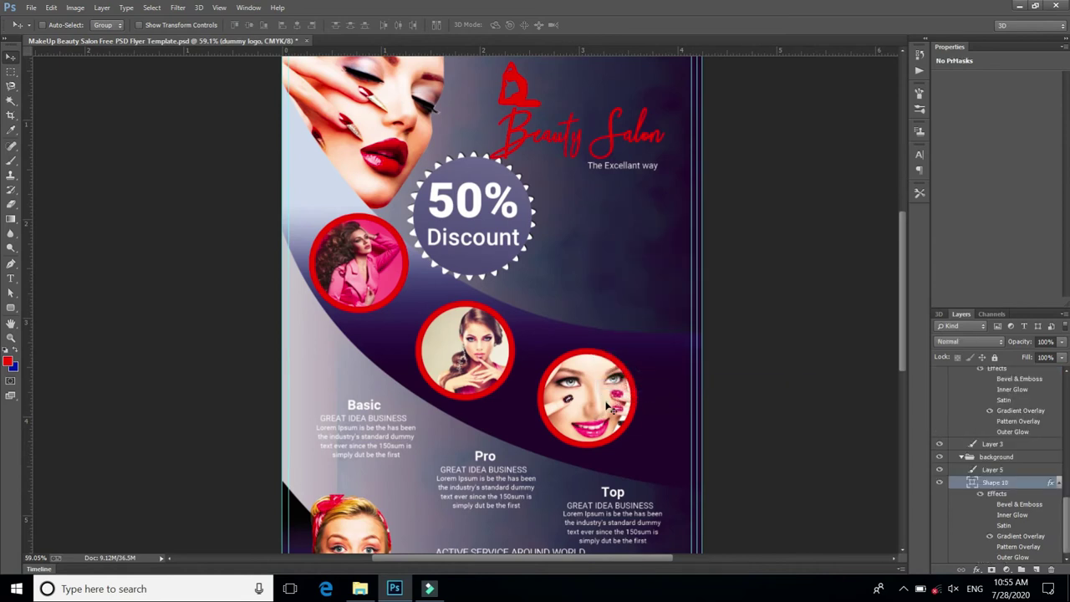
{"action": "left_click_drag", "start_coordinate": [609, 397], "coordinate": [604, 361]}
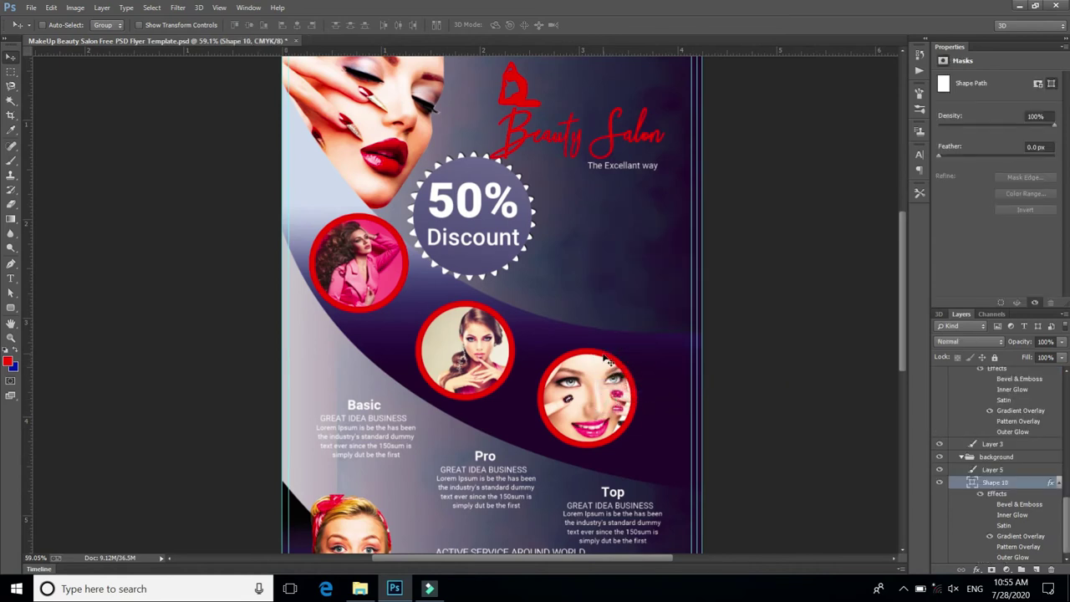
Select the images group and shift the three round portrait photos slightly down and to the left on the flyer
{"action": "right_click", "coordinate": [604, 357]}
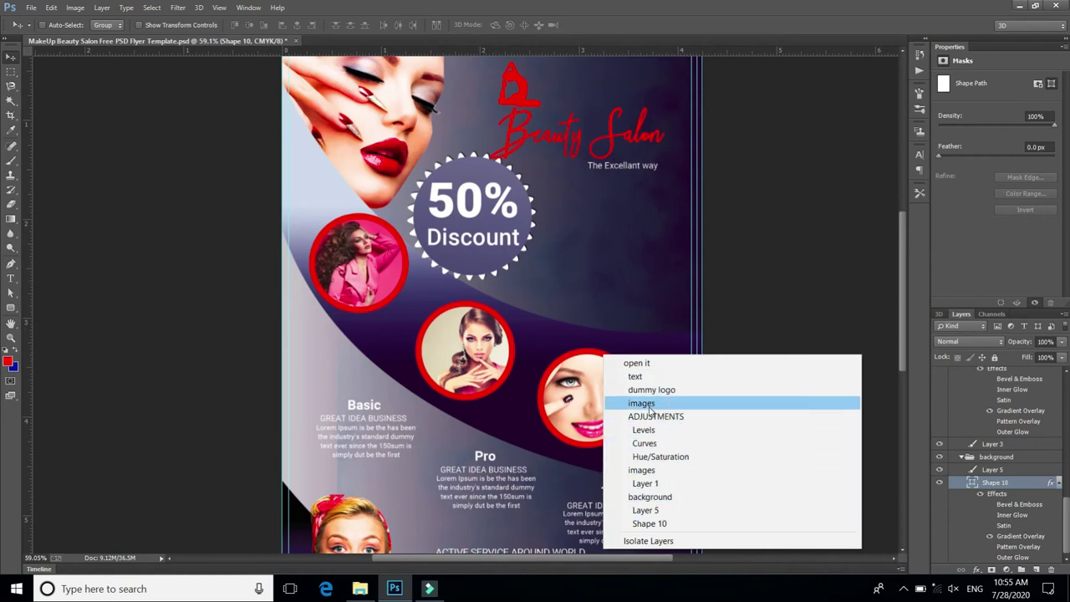
{"action": "left_click", "coordinate": [650, 404]}
{"action": "mouse_move", "coordinate": [588, 420]}
{"action": "left_mouse_down"}
{"action": "mouse_move", "coordinate": [590, 358]}
{"action": "mouse_move", "coordinate": [589, 410]}
{"action": "left_mouse_up"}
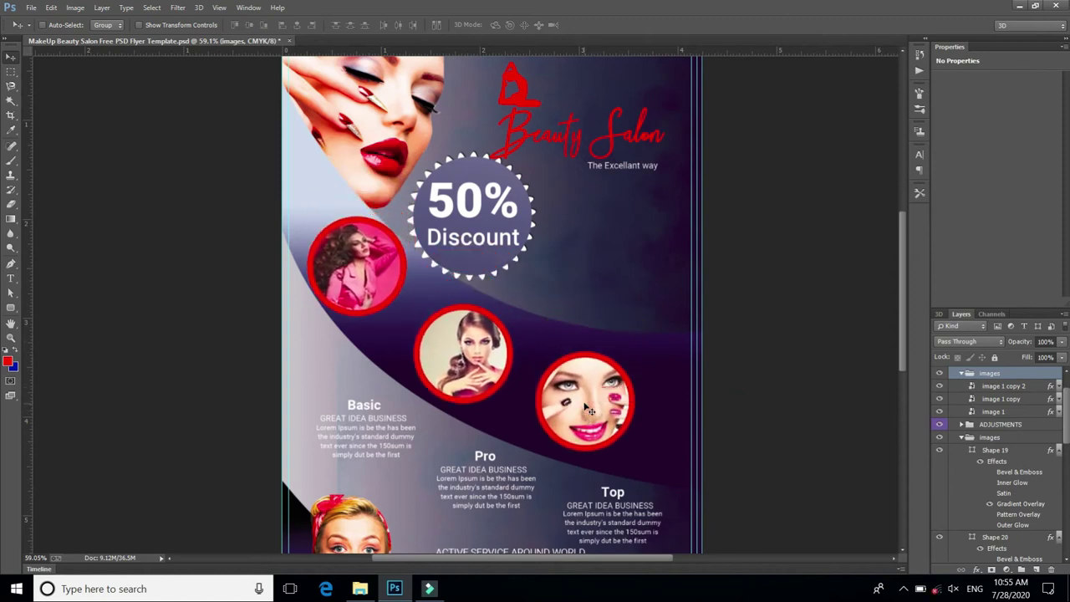
{"action": "key", "text": "ctrl+0"}
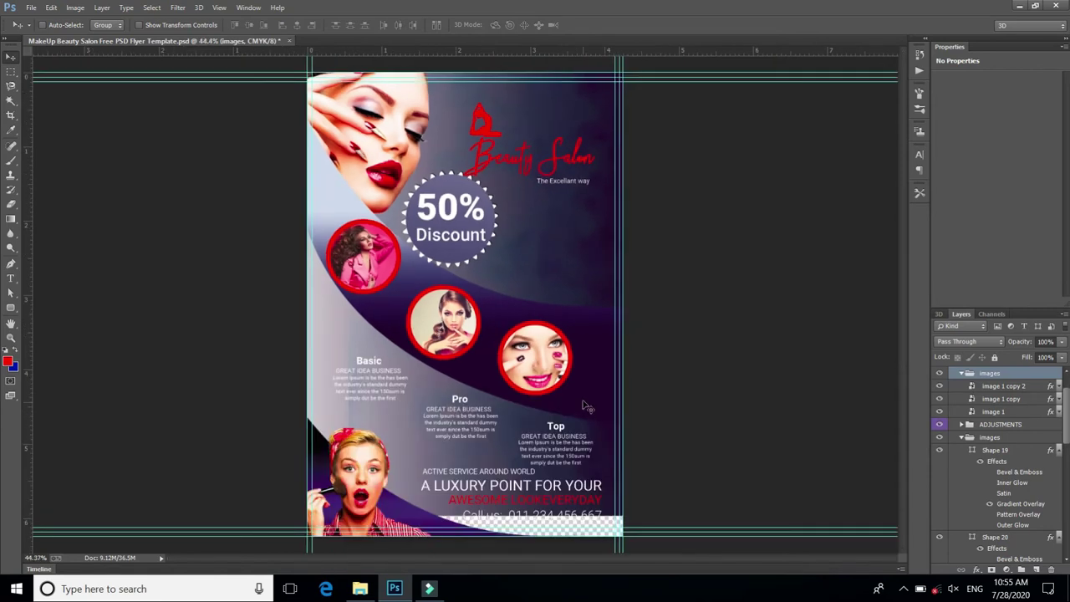
Undo the recent moves of the images group, the Shape 10 layer and the dummy logo group
{"action": "key", "text": "ctrl+alt+z"}
{"action": "key", "text": "ctrl+alt+z"}
{"action": "key", "text": "ctrl+alt+z"}
{"action": "key", "text": "ctrl+alt+z"}
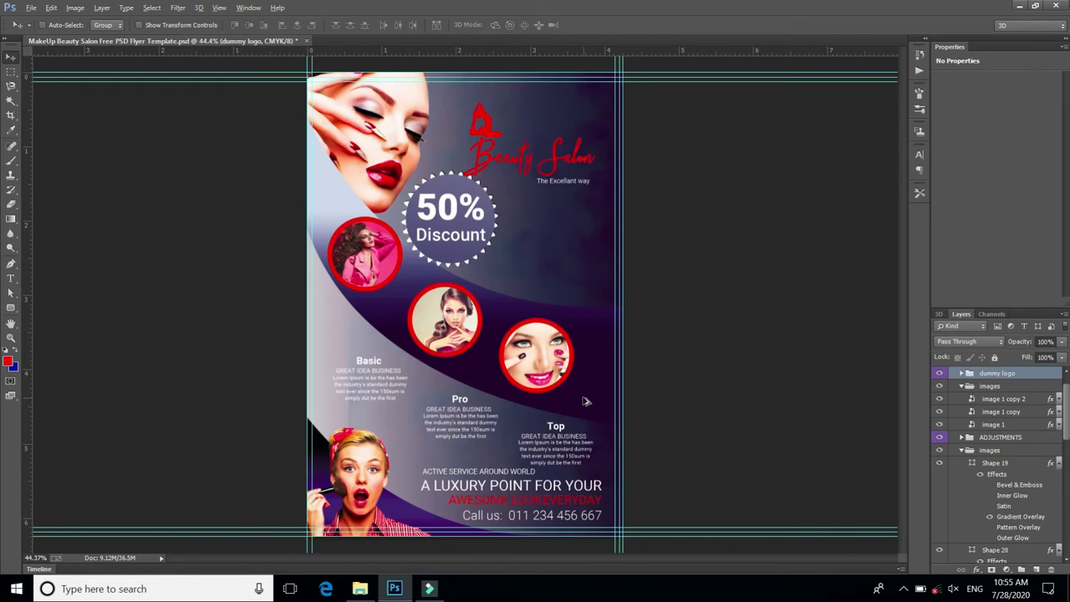
{"action": "key", "text": "ctrl+alt+z"}
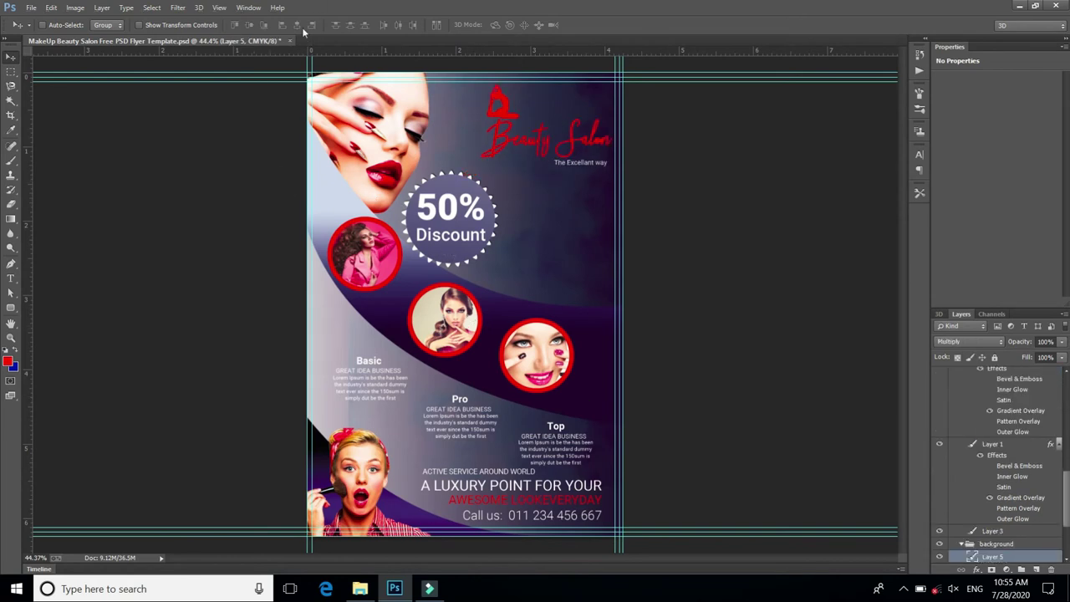
Close the MakeUp Beauty Salon flyer without saving and open Spa Wellness Flyer Design PSD from the Beauty Flayers Free Download folder in File Explorer
{"action": "left_click", "coordinate": [290, 41]}
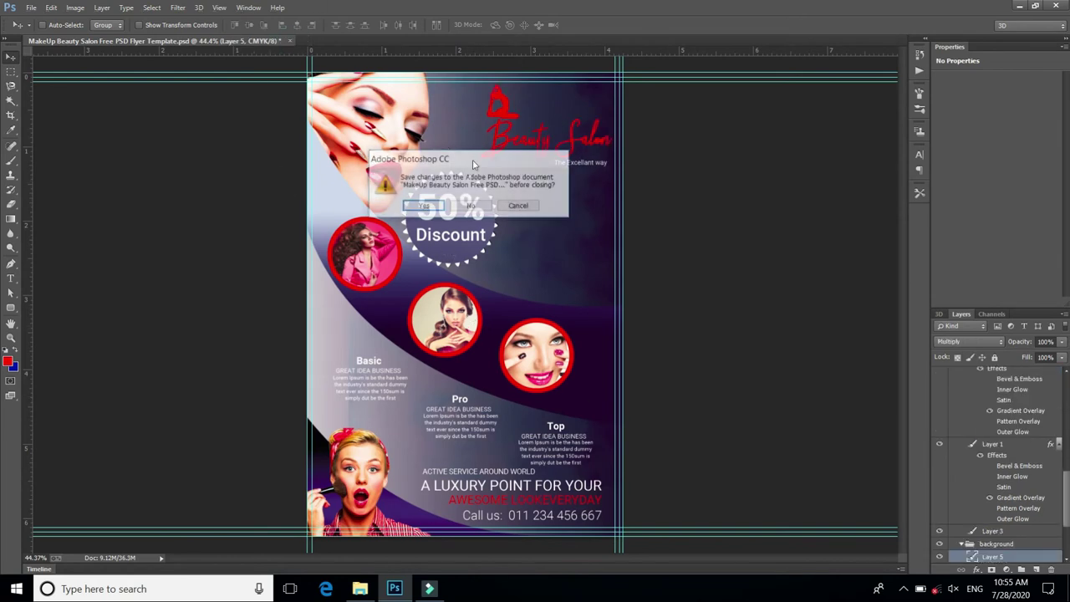
{"action": "left_click", "coordinate": [473, 204]}
{"action": "left_click", "coordinate": [360, 589]}
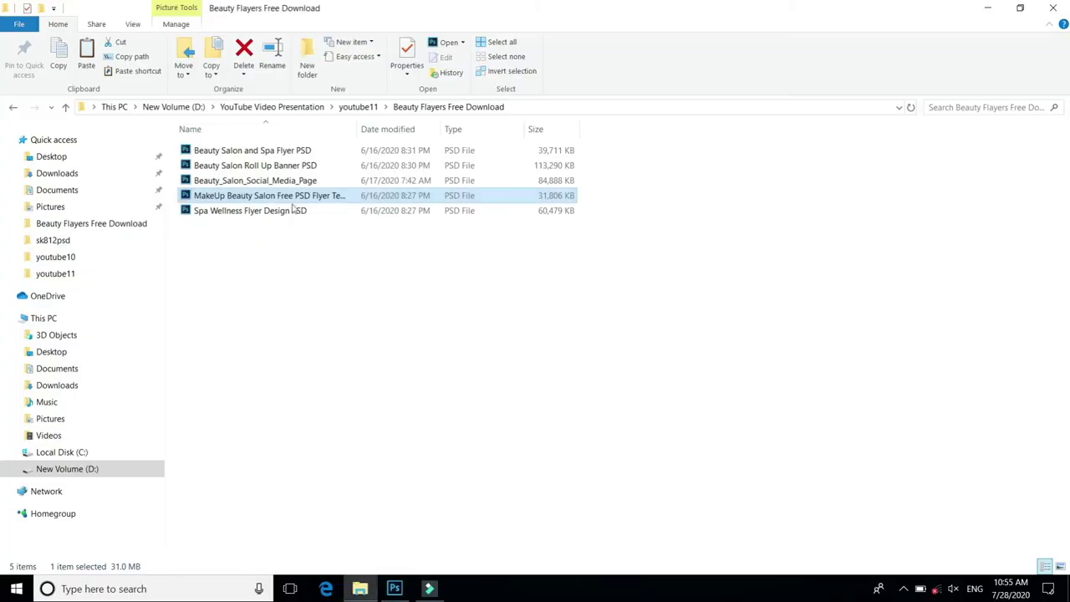
{"action": "double_click", "coordinate": [282, 211]}
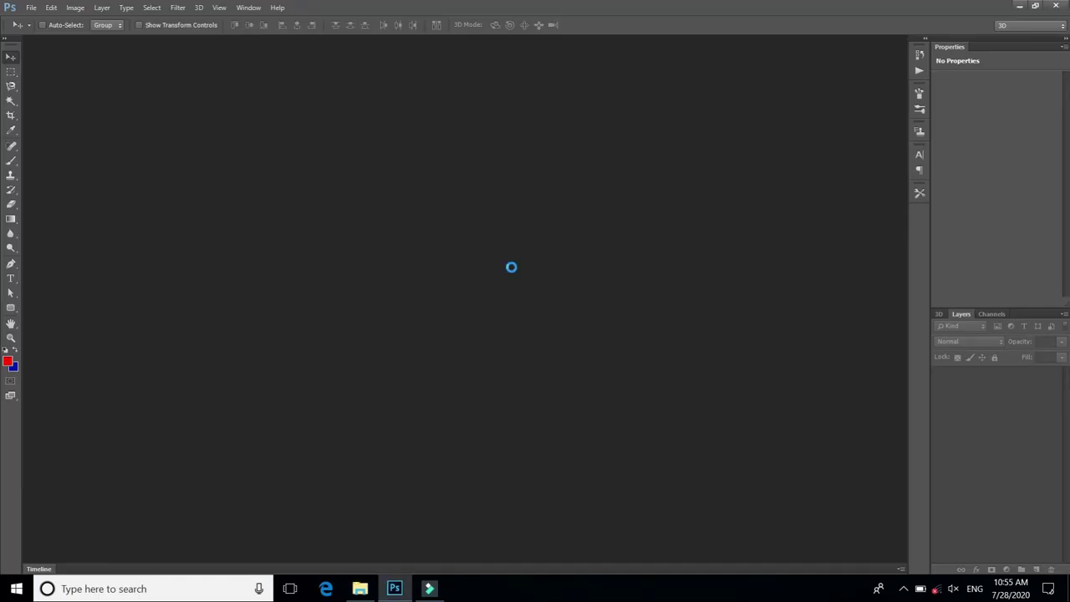
{"action": "left_click", "coordinate": [567, 290]}
{"action": "left_click", "coordinate": [632, 297]}
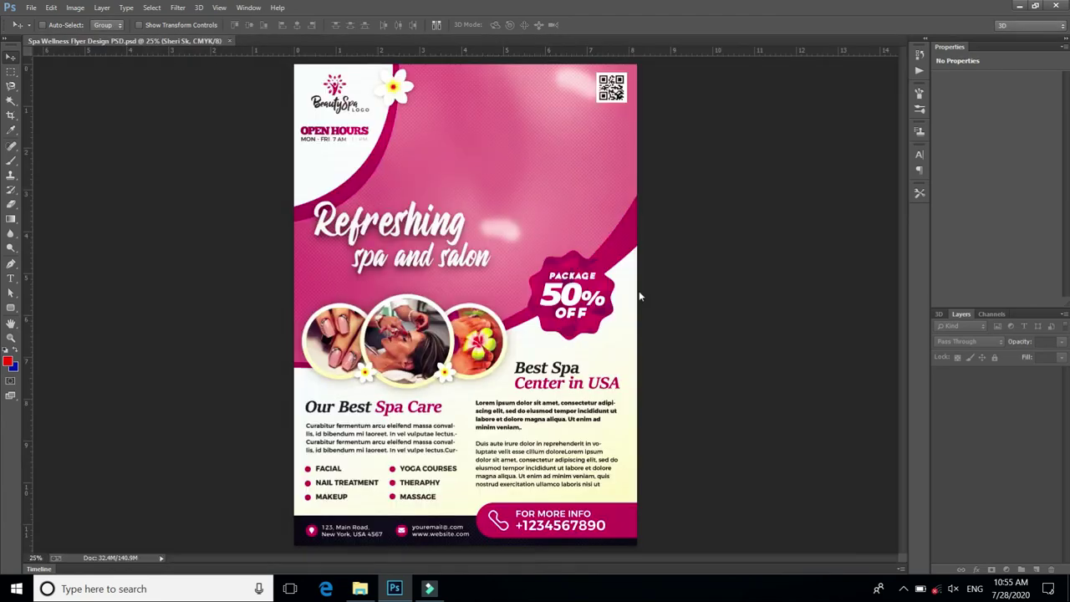
Try moving the Our best spa care group upward and to the right on the flyer, and restore its position
{"action": "scroll", "coordinate": [482, 123], "scroll_direction": "up", "scroll_amount": 1}
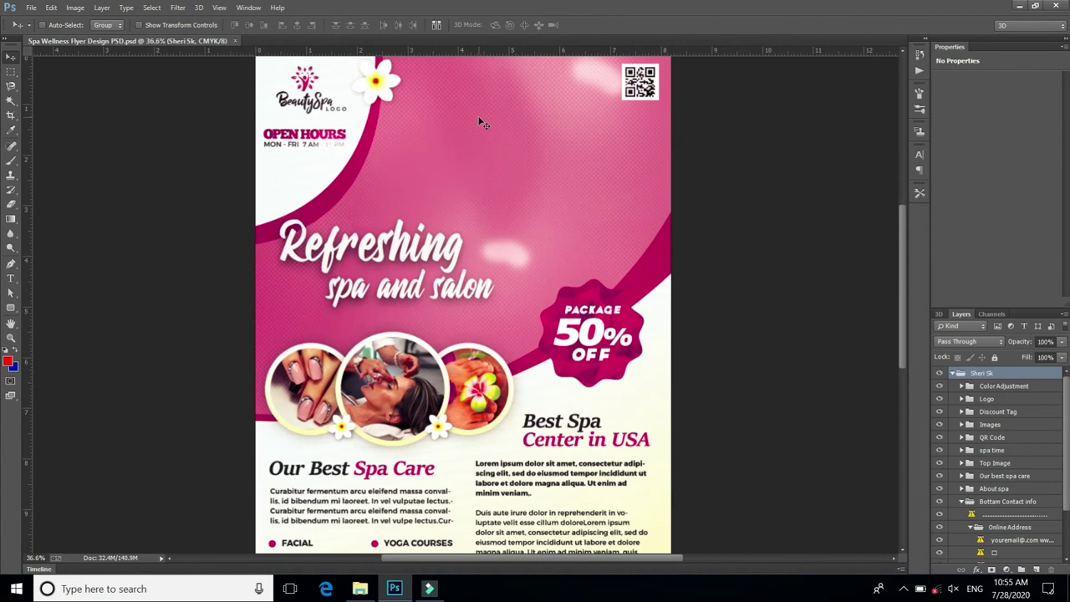
{"action": "scroll", "coordinate": [482, 123], "scroll_direction": "up", "scroll_amount": 2}
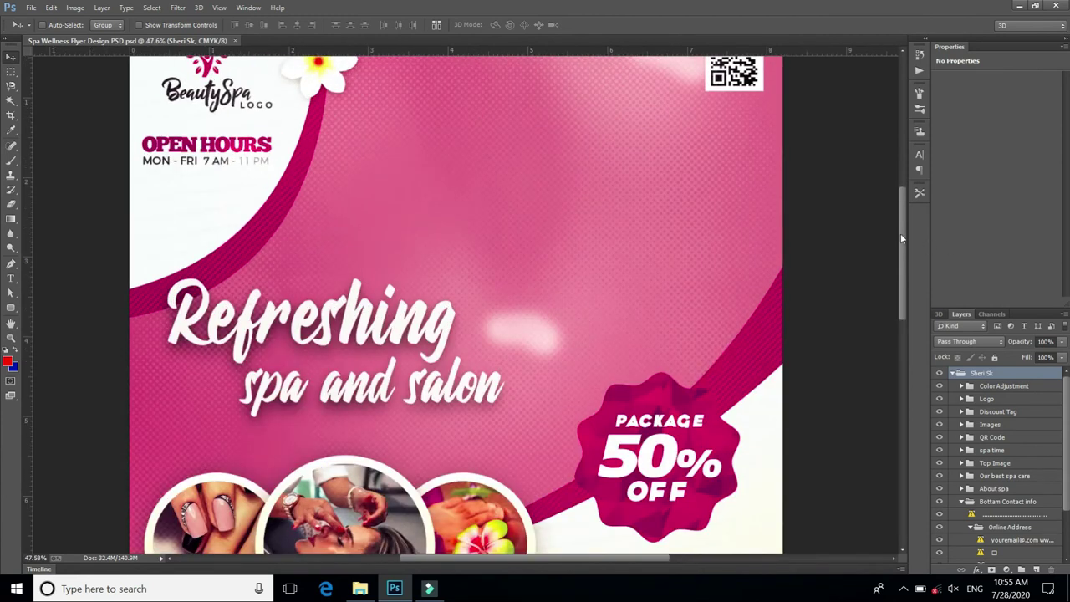
{"action": "left_click_drag", "start_coordinate": [901, 233], "coordinate": [908, 254]}
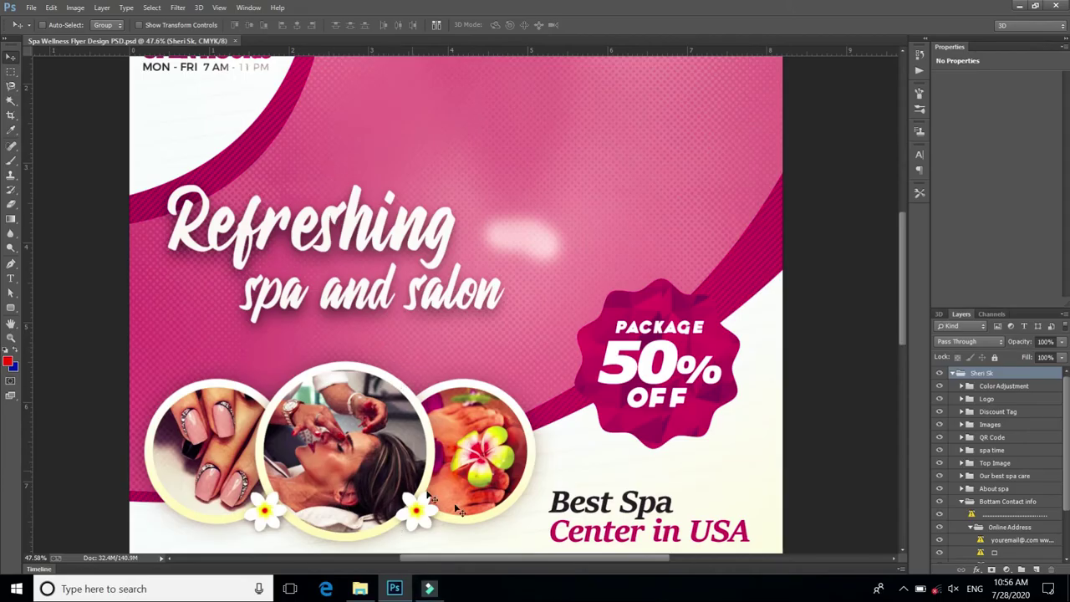
{"action": "right_click", "coordinate": [482, 477]}
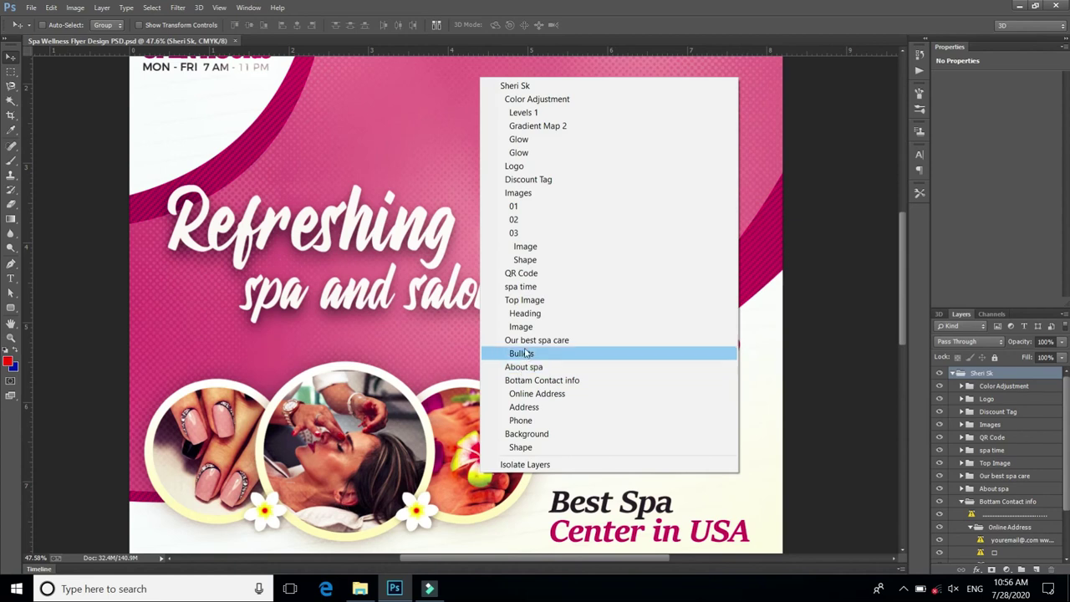
{"action": "left_click", "coordinate": [532, 340]}
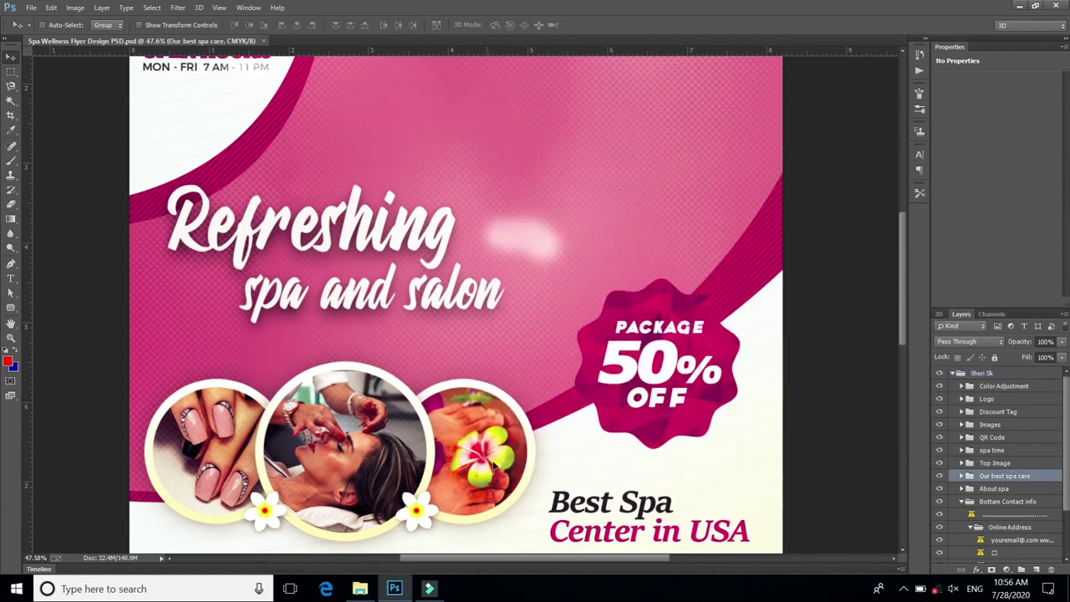
{"action": "left_click_drag", "start_coordinate": [518, 365], "coordinate": [646, 378]}
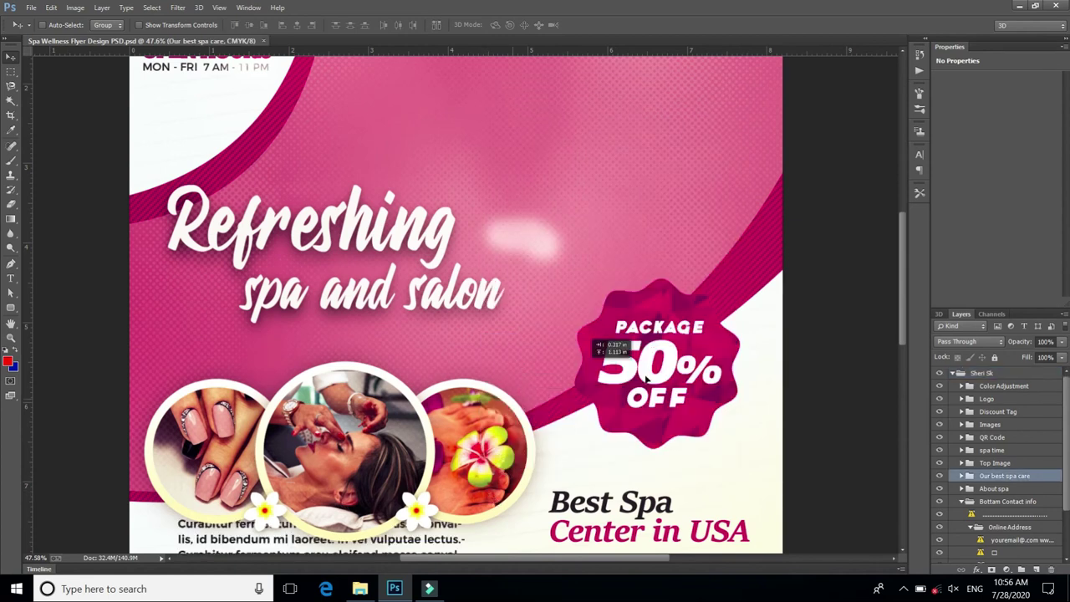
{"action": "left_click_drag", "start_coordinate": [528, 496], "coordinate": [534, 485]}
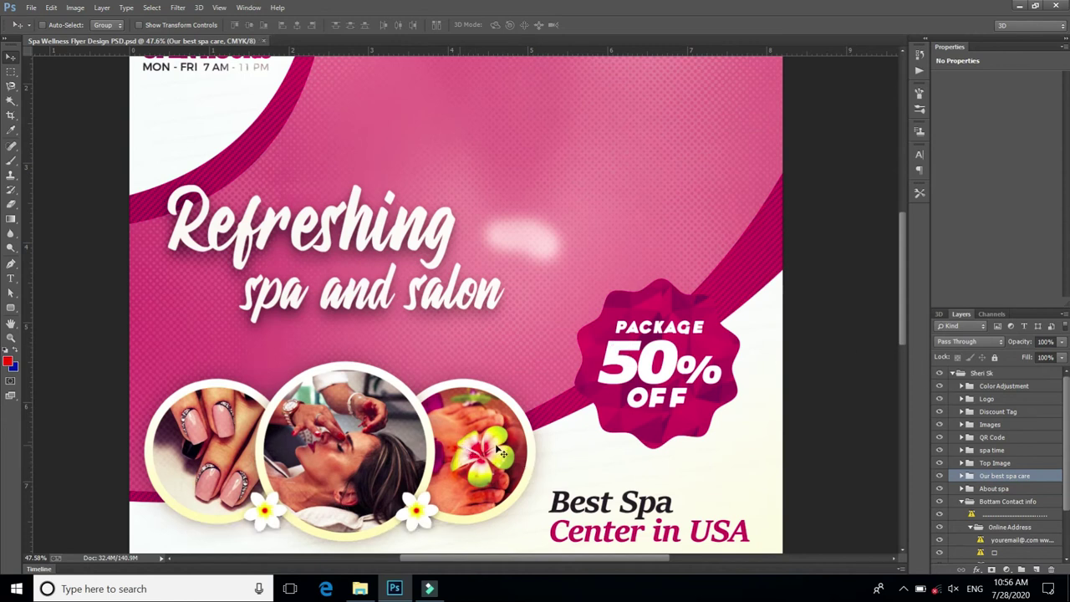
Select the Image layer in group 03 and shift the foot spa photo slightly up and to the right within its circle
{"action": "right_click", "coordinate": [498, 444]}
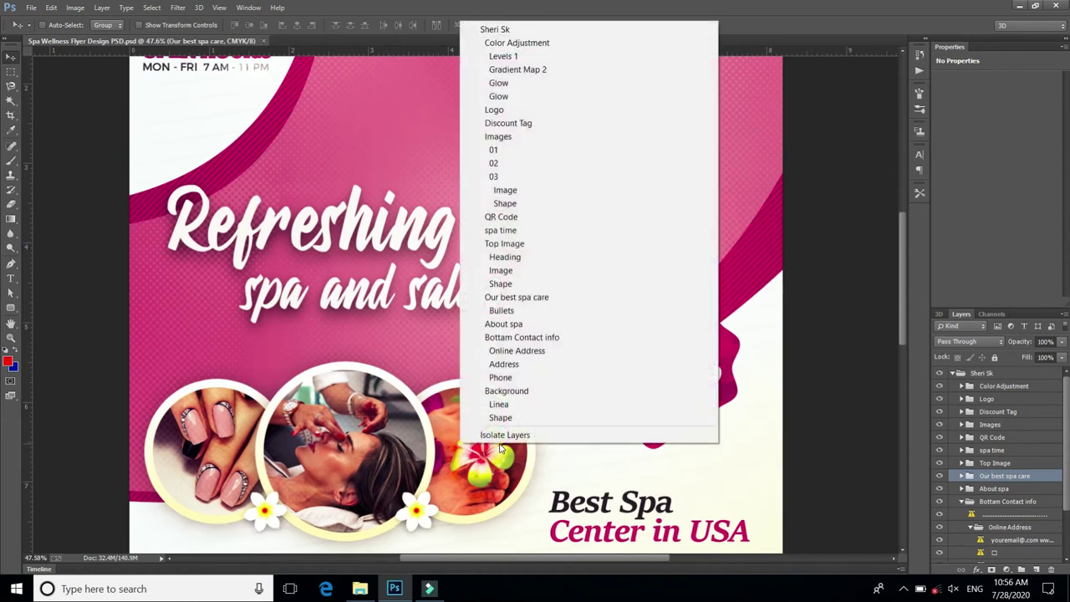
{"action": "left_click", "coordinate": [525, 190]}
{"action": "mouse_move", "coordinate": [478, 452]}
{"action": "left_mouse_down"}
{"action": "mouse_move", "coordinate": [488, 400]}
{"action": "mouse_move", "coordinate": [483, 444]}
{"action": "mouse_move", "coordinate": [488, 436]}
{"action": "left_mouse_up"}
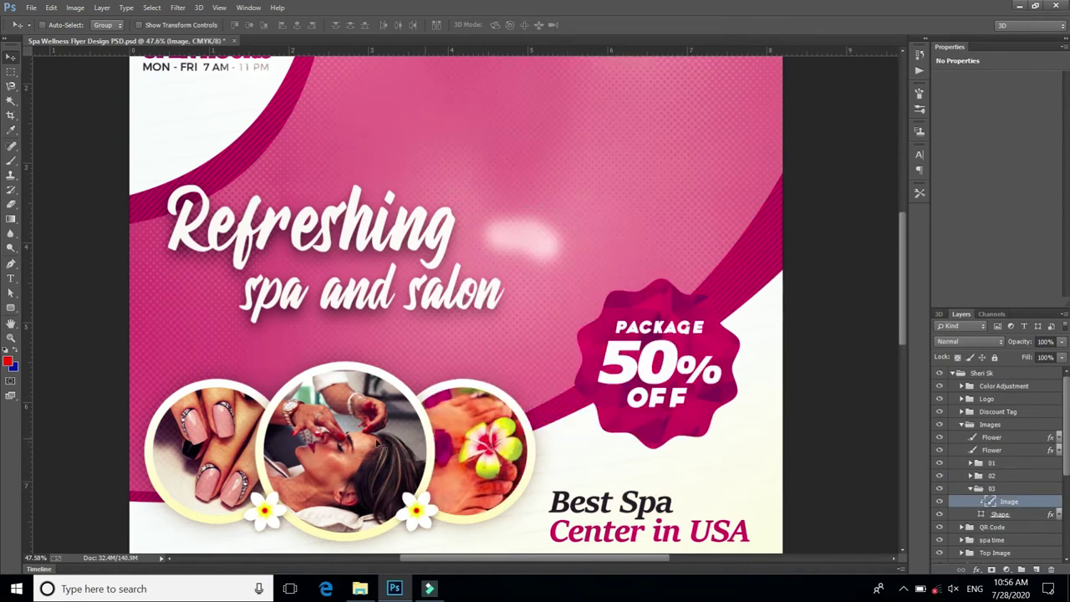
Try moving group 02, the round manicure photo, up toward the heading and back beside the centre photo
{"action": "right_click", "coordinate": [375, 444]}
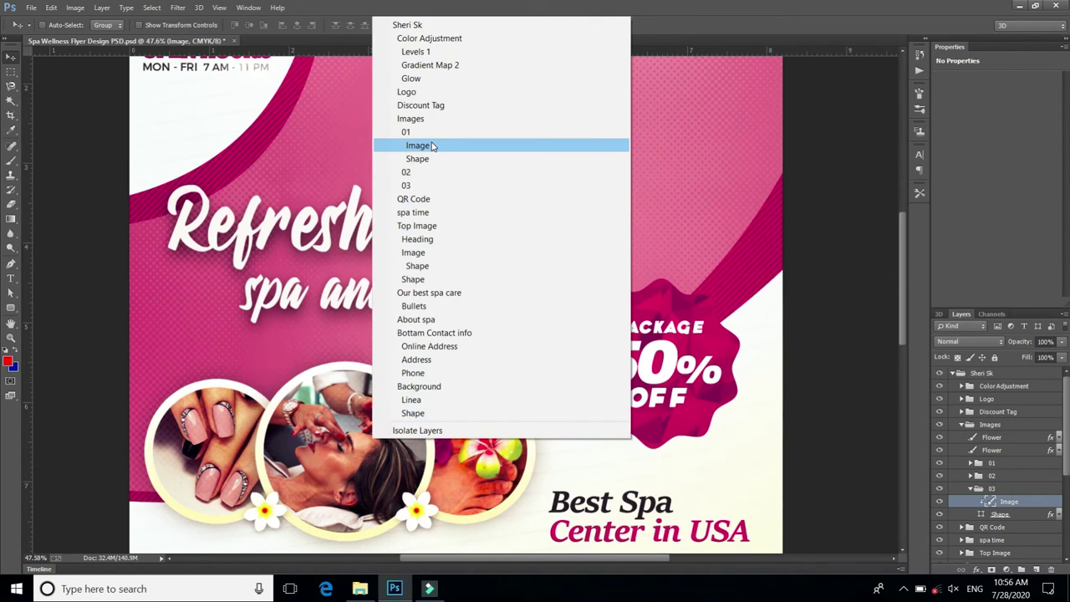
{"action": "left_click", "coordinate": [433, 172]}
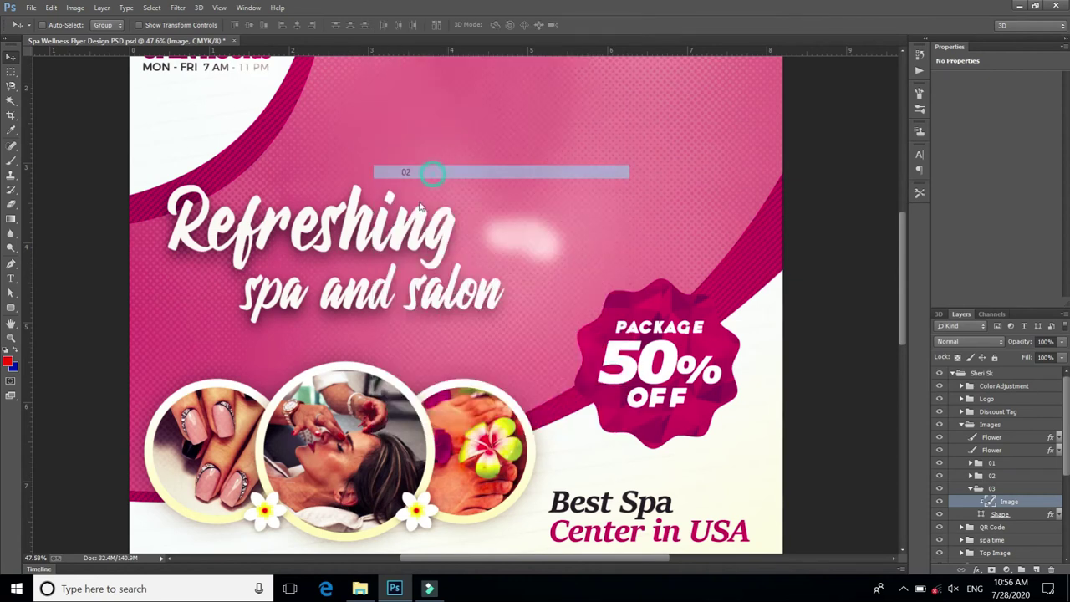
{"action": "left_click_drag", "start_coordinate": [368, 438], "coordinate": [370, 432]}
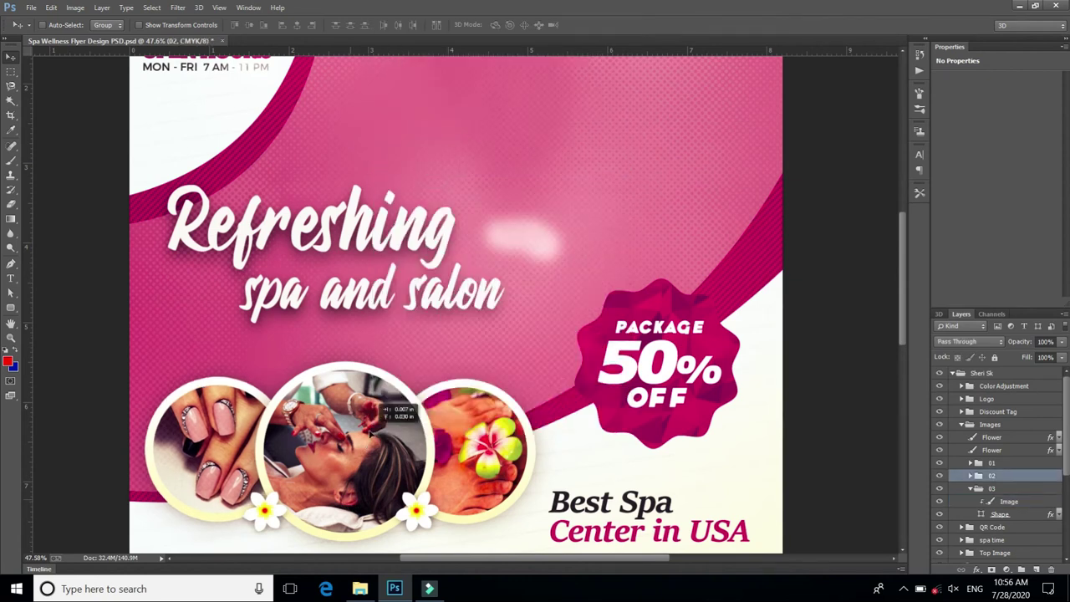
{"action": "key", "text": "ctrl+z"}
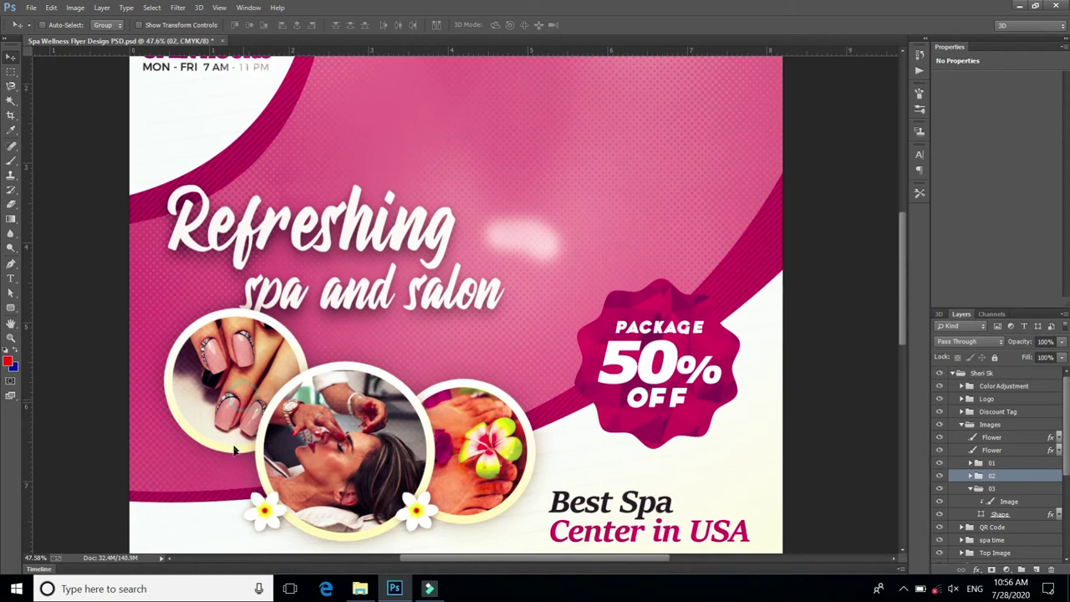
{"action": "left_click_drag", "start_coordinate": [225, 473], "coordinate": [194, 554]}
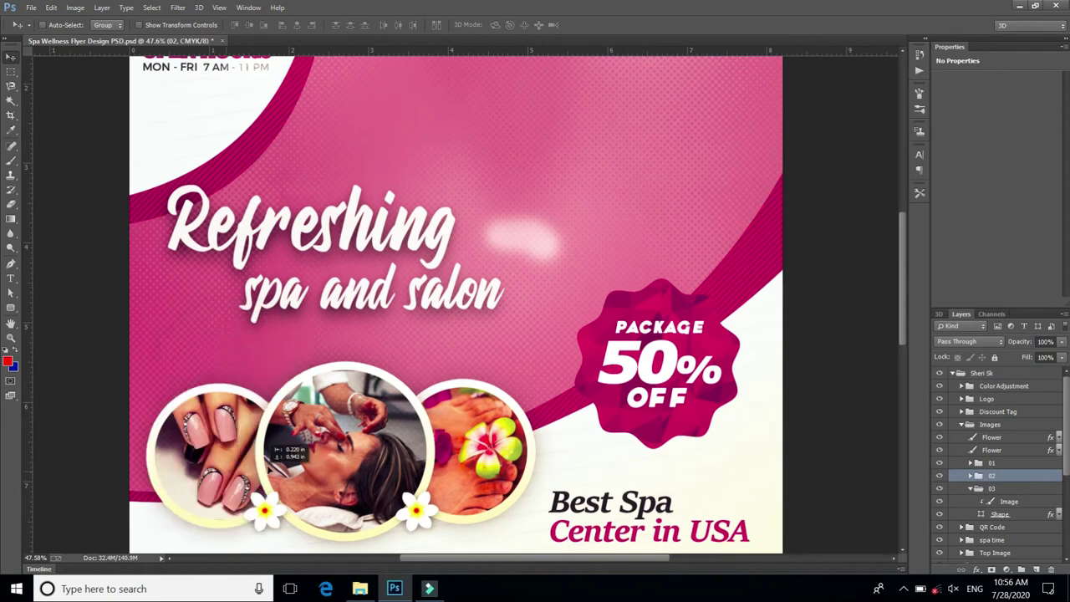
{"action": "left_click", "coordinate": [361, 468]}
Try moving group 03, the round foot spa photo, up over the heading text, and undo that move
{"action": "right_click", "coordinate": [362, 468]}
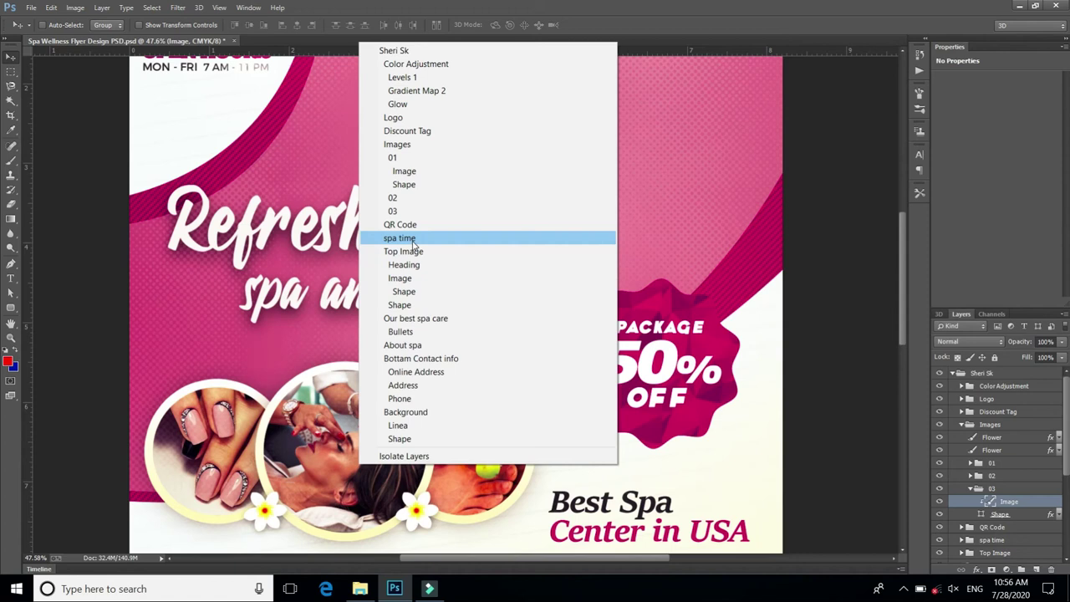
{"action": "left_click", "coordinate": [393, 211]}
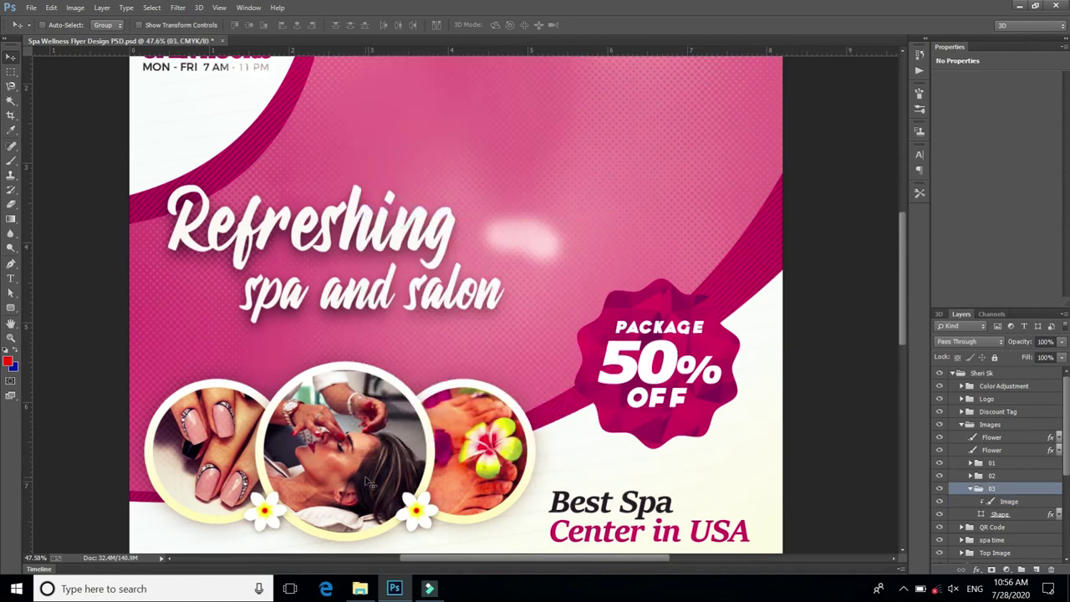
{"action": "left_click_drag", "start_coordinate": [364, 477], "coordinate": [396, 326]}
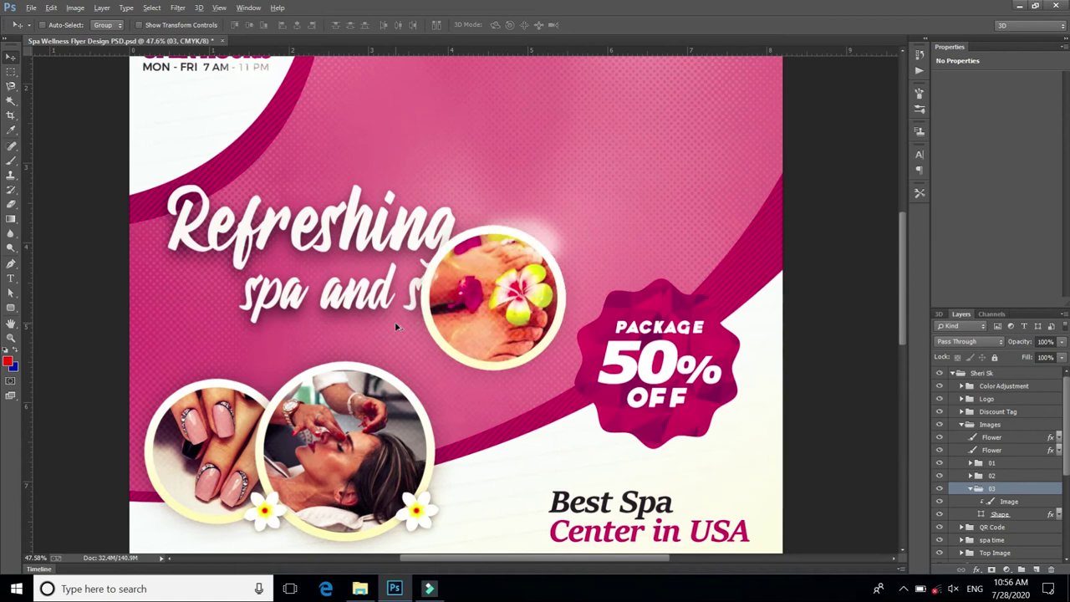
{"action": "key", "text": "ctrl+z"}
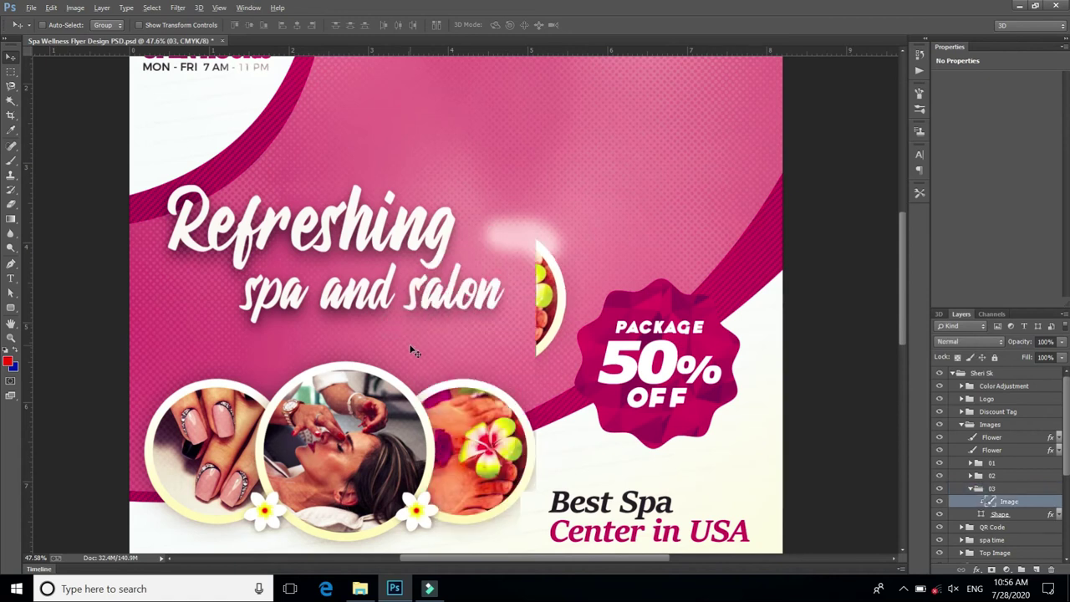
{"action": "right_click", "coordinate": [357, 481]}
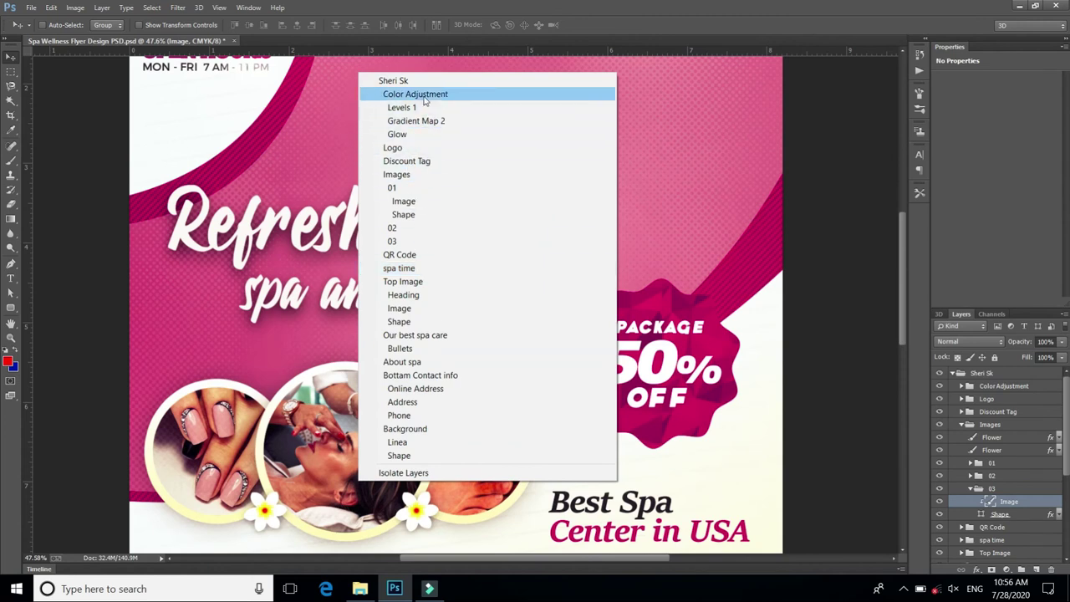
{"action": "left_click", "coordinate": [756, 483]}
Try moving the Logo group to the left and slightly down on the flyer, and restore its position
{"action": "scroll", "coordinate": [724, 444], "scroll_direction": "down", "scroll_amount": 2}
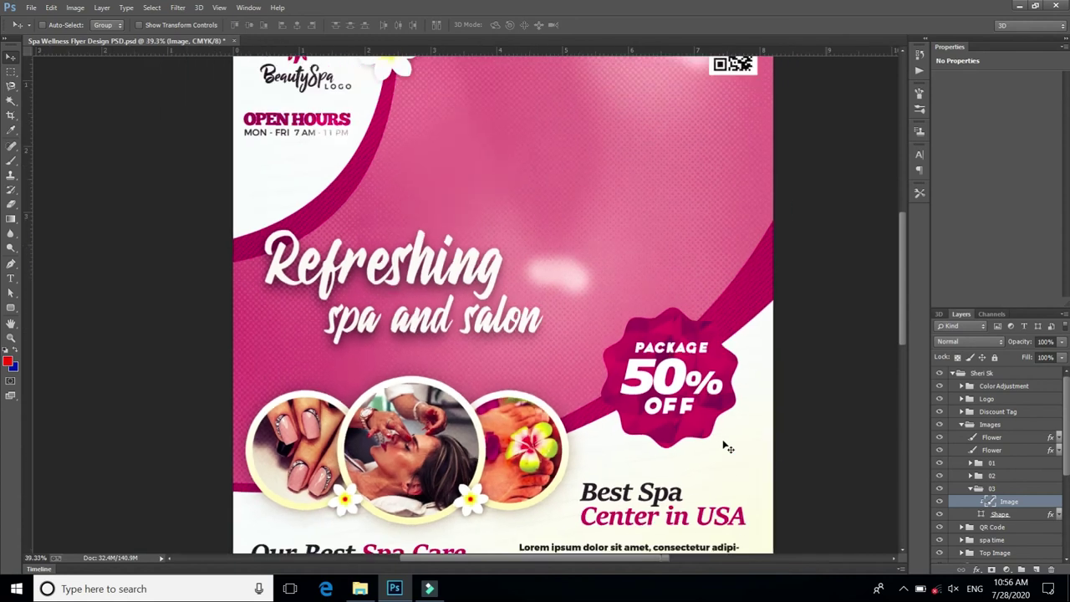
{"action": "scroll", "coordinate": [586, 378], "scroll_direction": "down", "scroll_amount": 1}
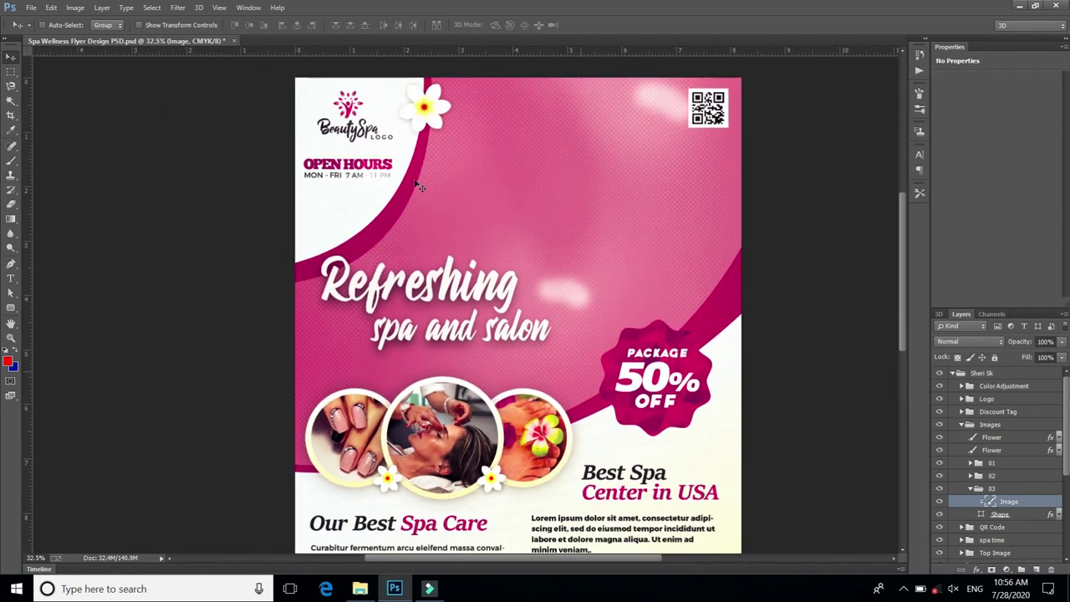
{"action": "right_click", "coordinate": [424, 109]}
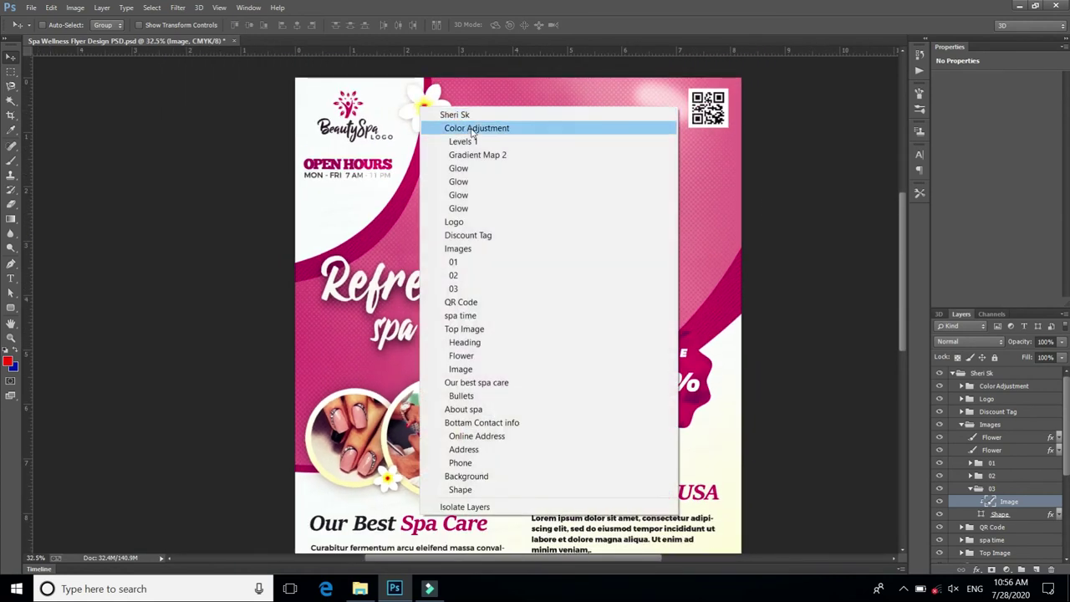
{"action": "left_click", "coordinate": [470, 222]}
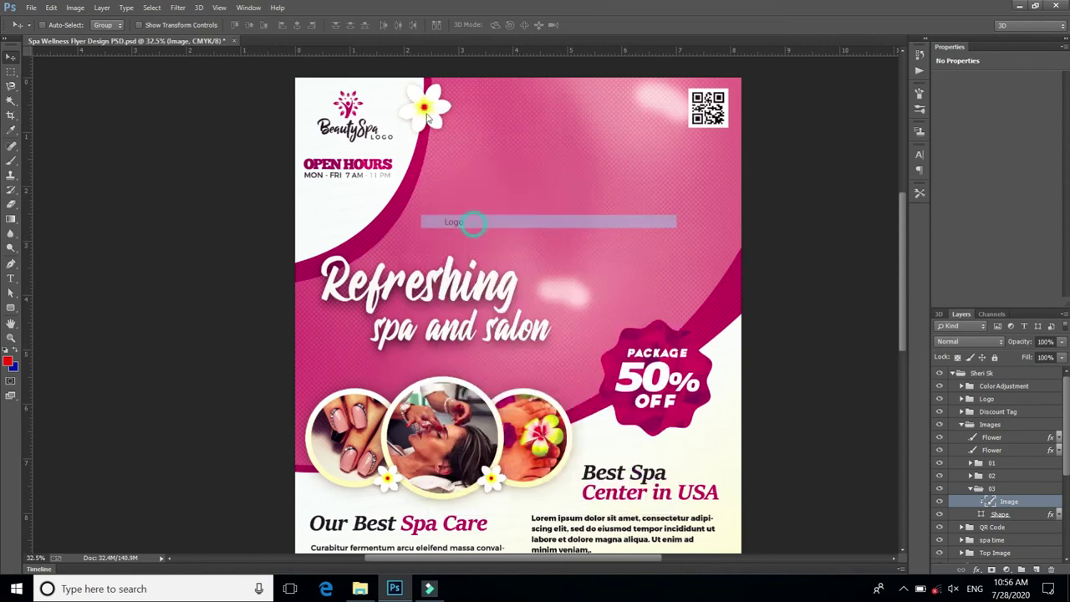
{"action": "left_click_drag", "start_coordinate": [485, 131], "coordinate": [511, 173]}
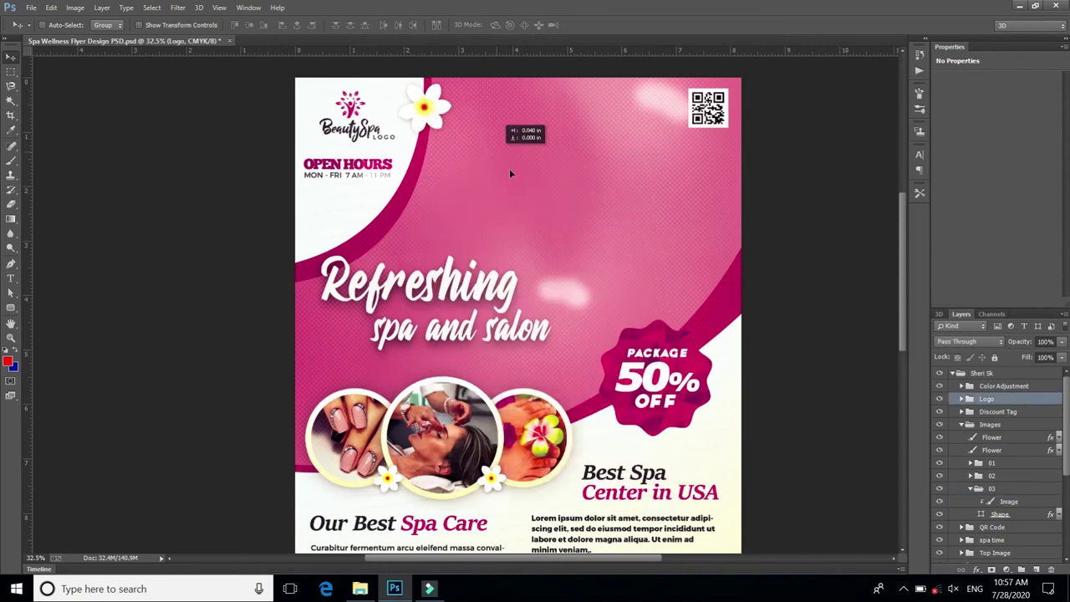
{"action": "left_click_drag", "start_coordinate": [658, 239], "coordinate": [419, 109]}
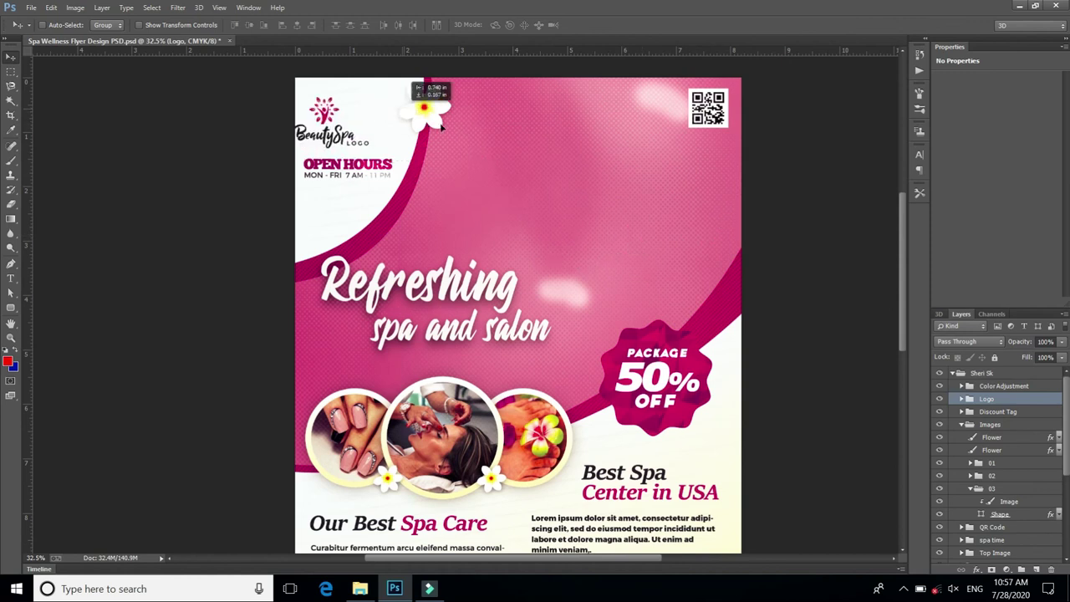
{"action": "left_click", "coordinate": [539, 181], "text": "ctrl"}
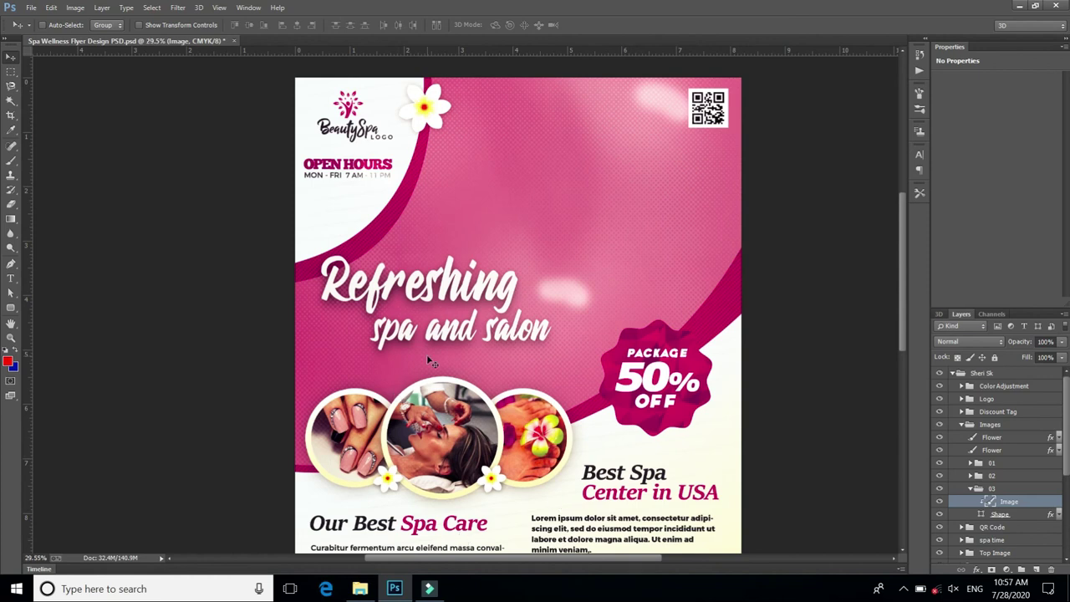
Look over the flyer's lower text and contact sections and its upper part, and close Spa Wellness Flyer Design PSD without saving the changes
{"action": "scroll", "coordinate": [431, 361], "scroll_direction": "down", "scroll_amount": 1}
{"action": "scroll", "coordinate": [906, 312], "scroll_direction": "down", "scroll_amount": 5}
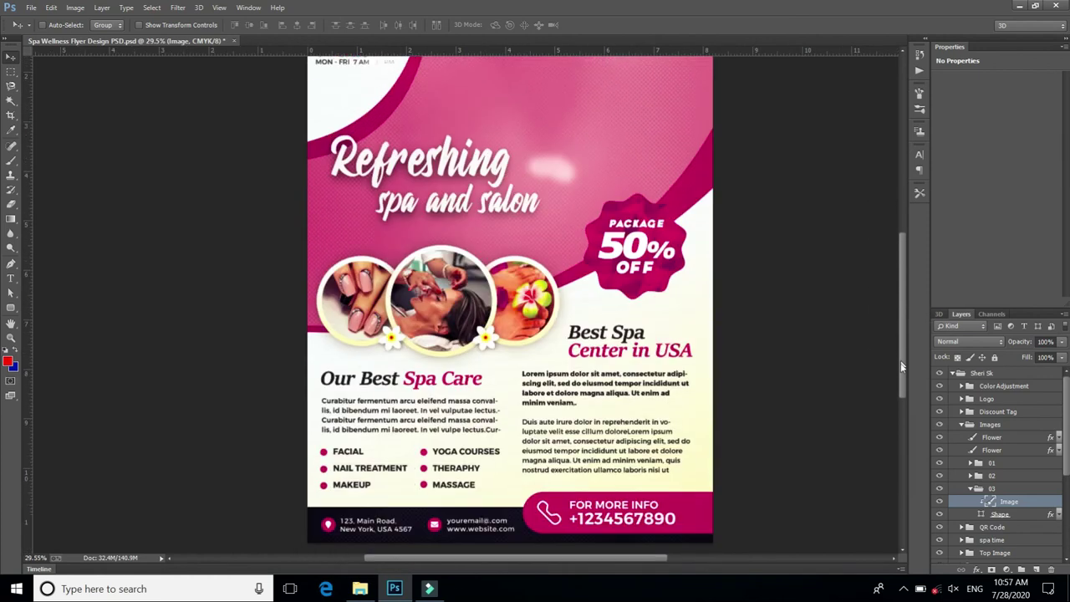
{"action": "scroll", "coordinate": [552, 430], "scroll_direction": "up", "scroll_amount": 1}
{"action": "scroll", "coordinate": [552, 430], "scroll_direction": "up", "scroll_amount": 2}
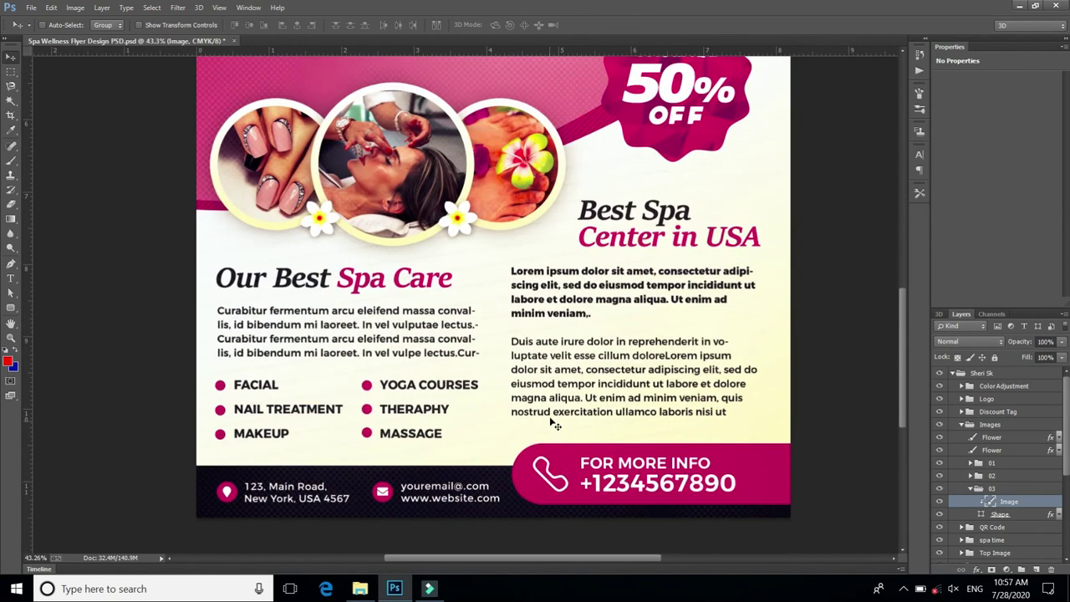
{"action": "scroll", "coordinate": [555, 386], "scroll_direction": "up", "scroll_amount": 2}
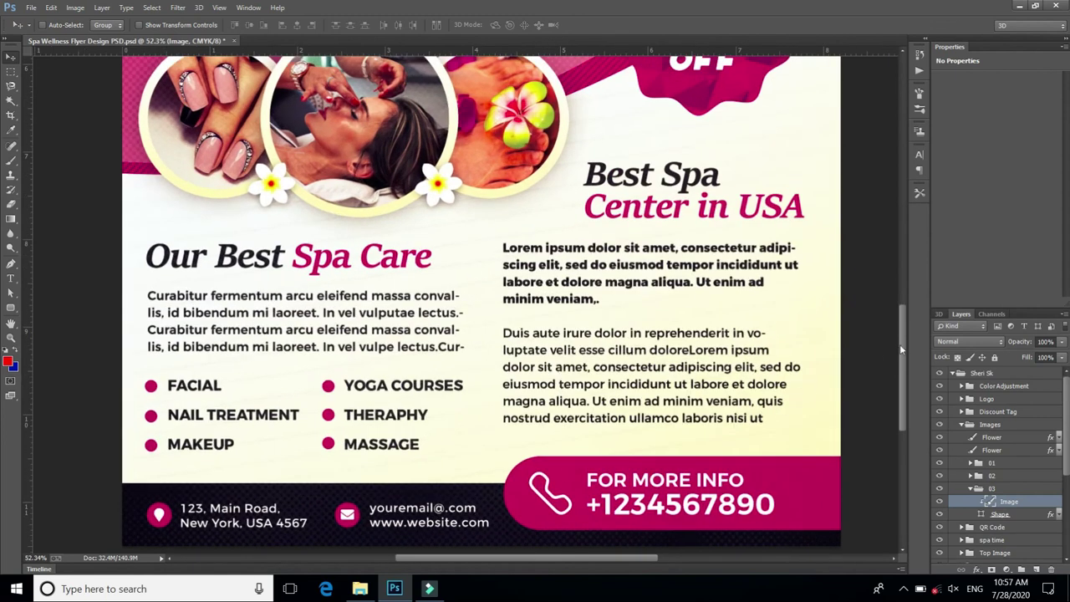
{"action": "left_click_drag", "start_coordinate": [902, 350], "coordinate": [902, 196]}
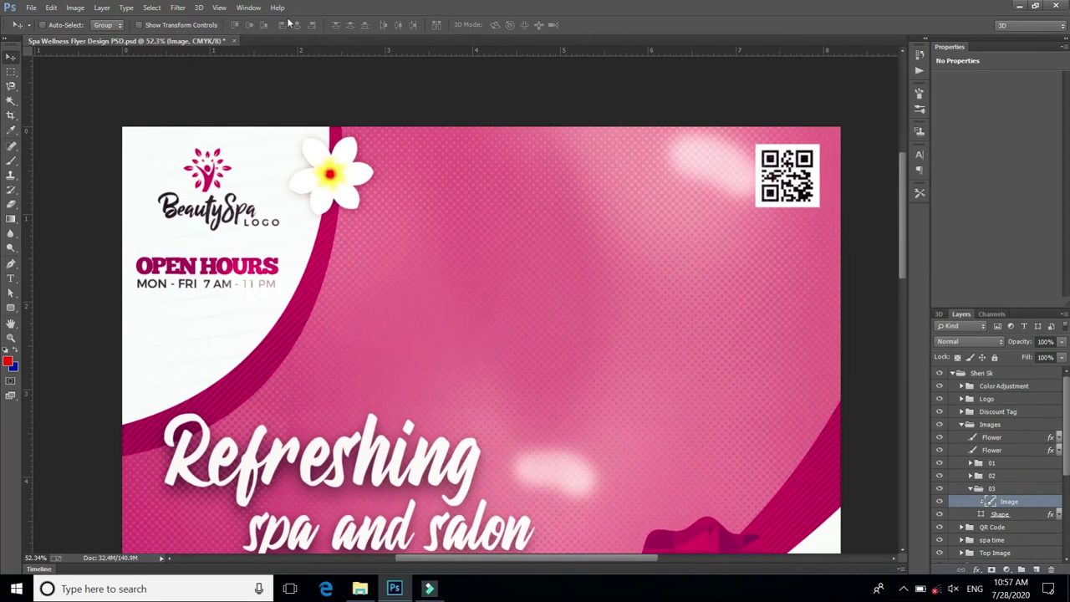
{"action": "left_click", "coordinate": [234, 40]}
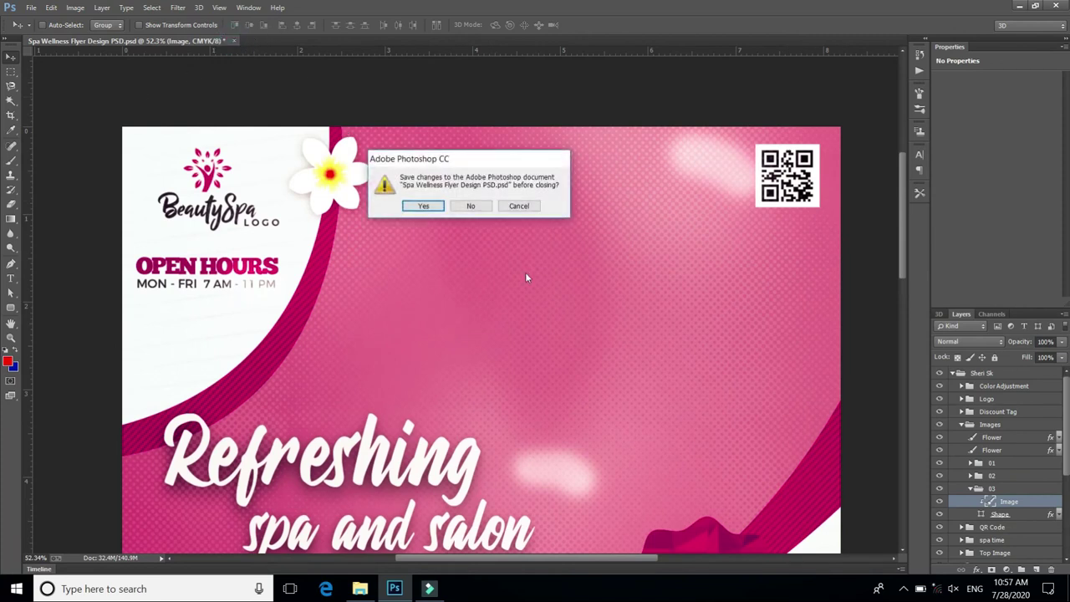
{"action": "left_click", "coordinate": [471, 207]}
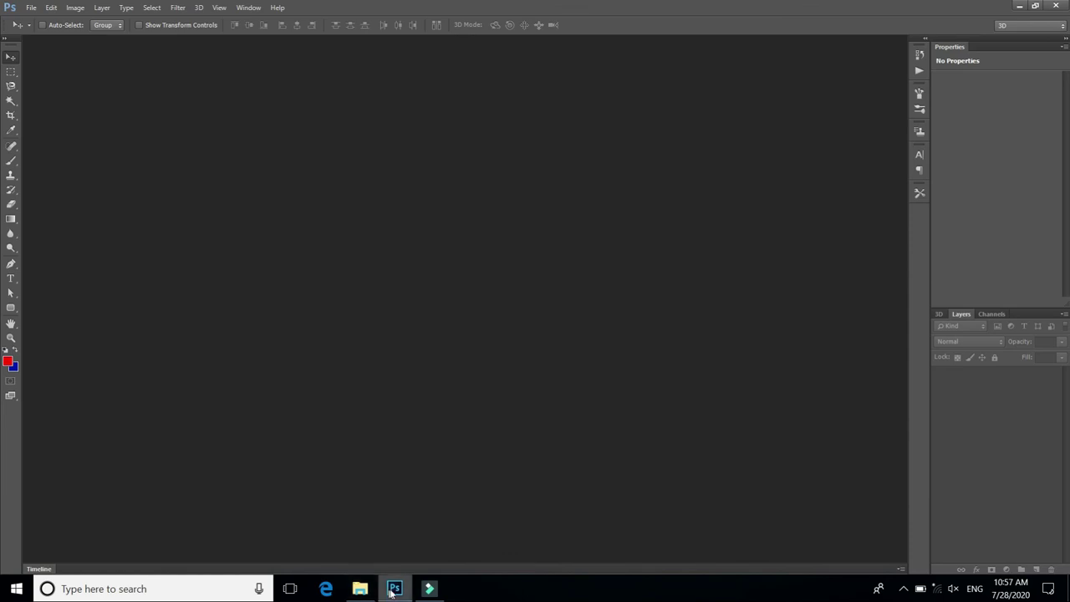
Open Beauty Salon and Spa Flyer PSD from the Beauty Flayers Free Download folder, discarding its embedded color profile
{"action": "left_click", "coordinate": [359, 588]}
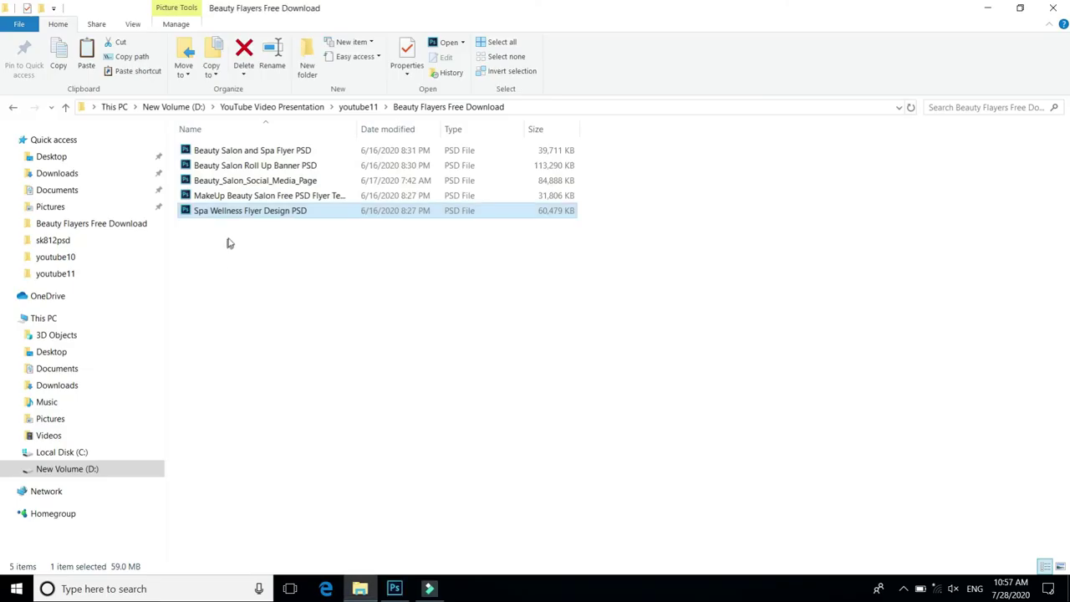
{"action": "left_click", "coordinate": [244, 153]}
{"action": "key", "text": "Return"}
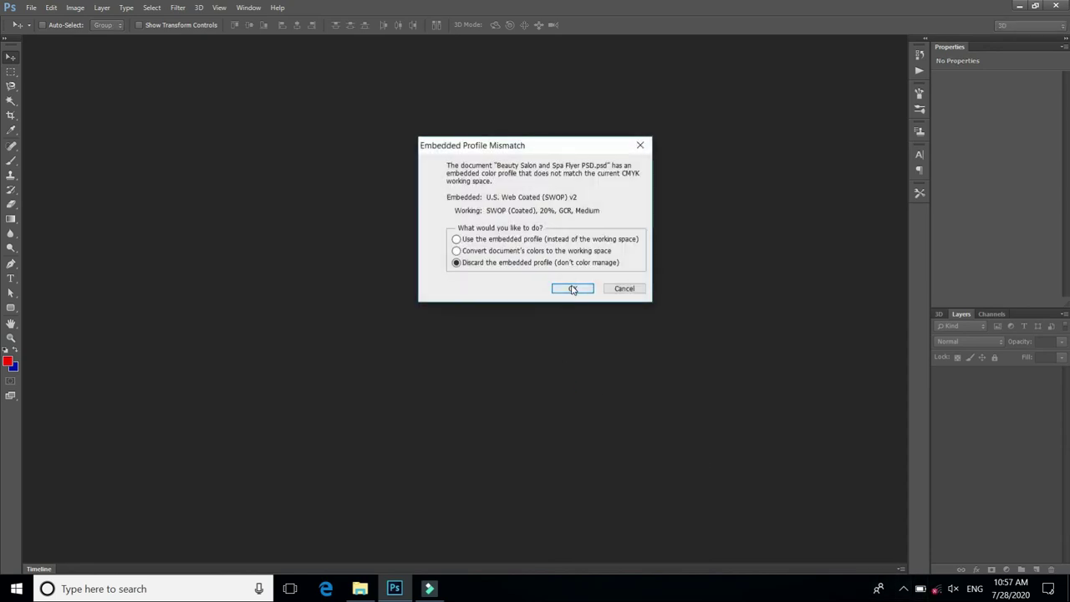
{"action": "left_click", "coordinate": [572, 288]}
{"action": "left_click", "coordinate": [630, 306]}
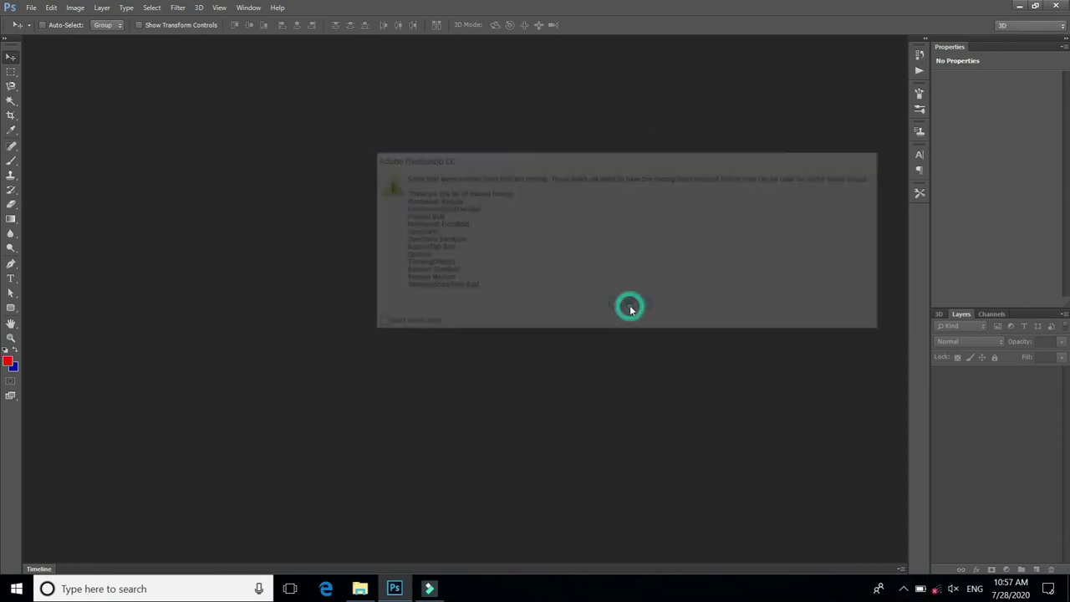
{"action": "scroll", "coordinate": [513, 181], "scroll_direction": "up", "scroll_amount": 1}
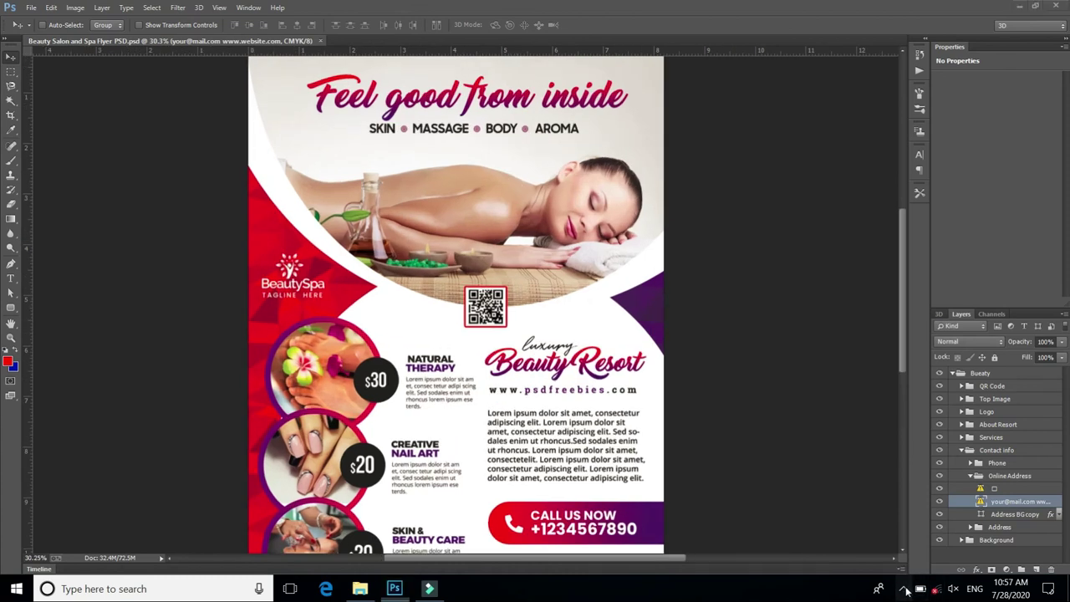
{"action": "left_click", "coordinate": [905, 589]}
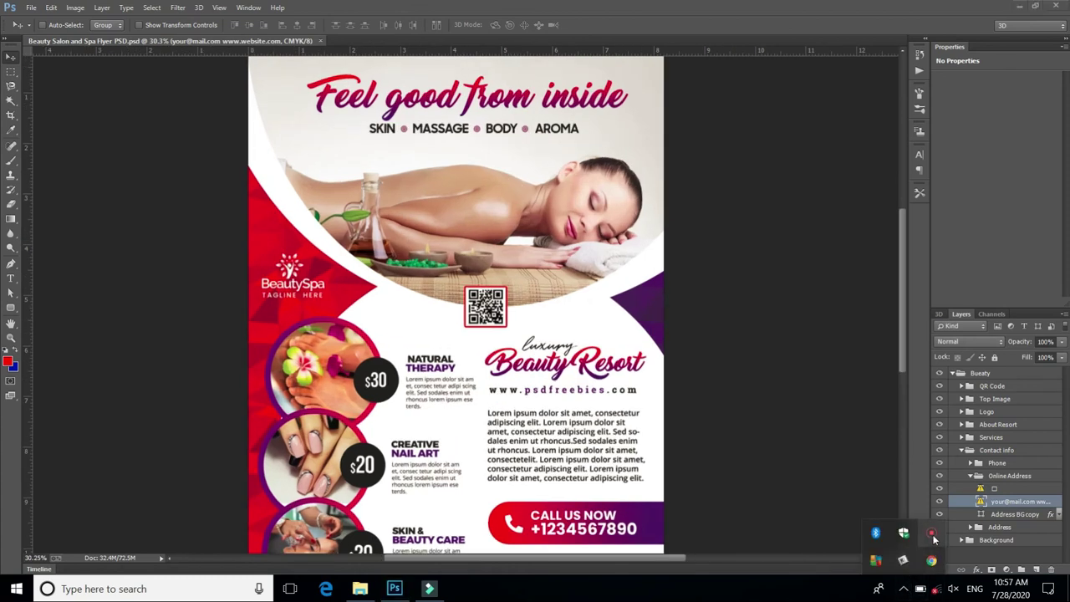
{"action": "right_click", "coordinate": [933, 533]}
{"action": "left_click", "coordinate": [940, 546]}
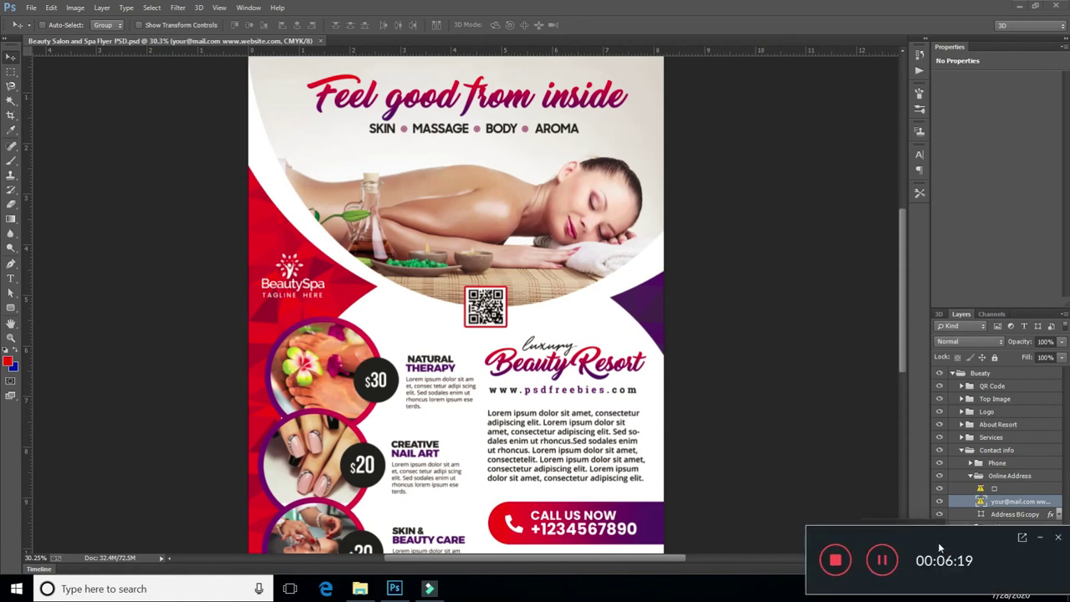
{"action": "left_click", "coordinate": [836, 560]}
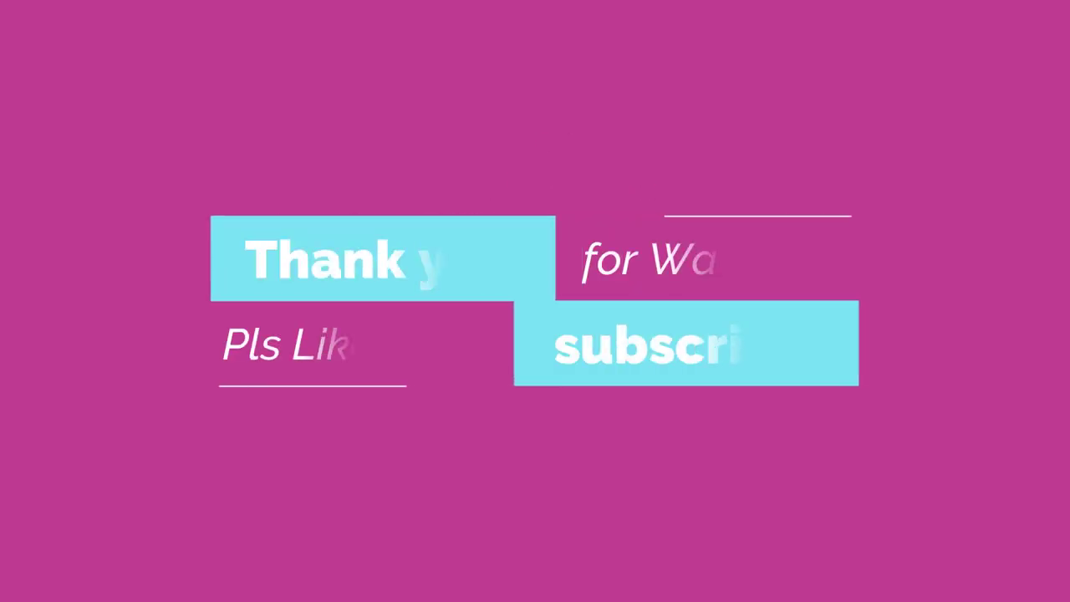